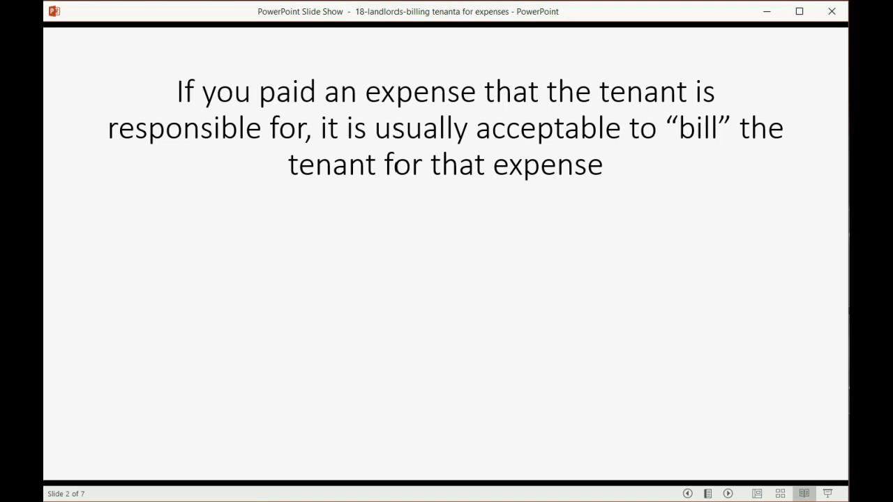
Reveal slide 2's tenant-responsibility line, then advance to slide 3 of the slide show.
{"action": "key", "text": "Right"}
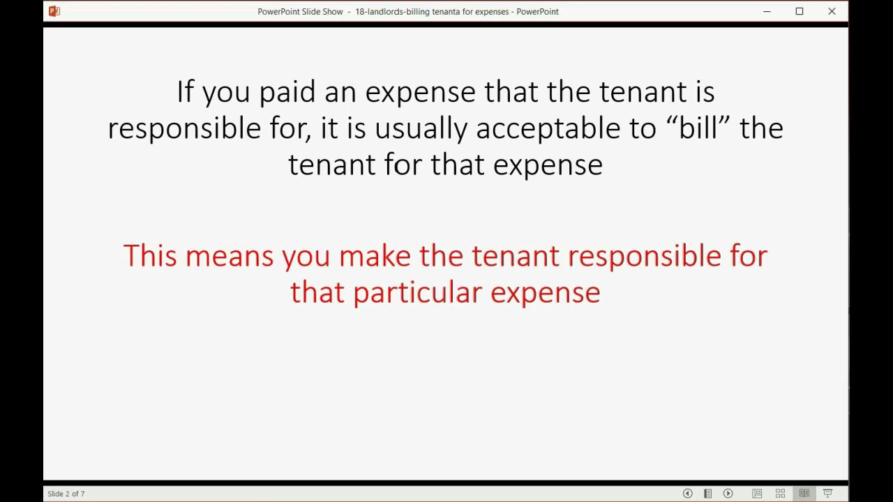
{"action": "key", "text": "Right"}
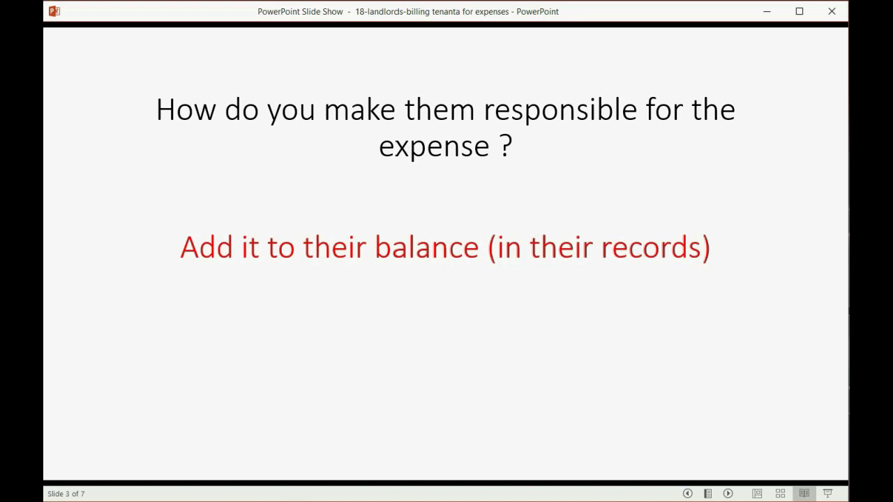
Show slide 3's invoicing answer, present slide 4's three billing steps and note, then reach slide 5.
{"action": "key", "text": "Right"}
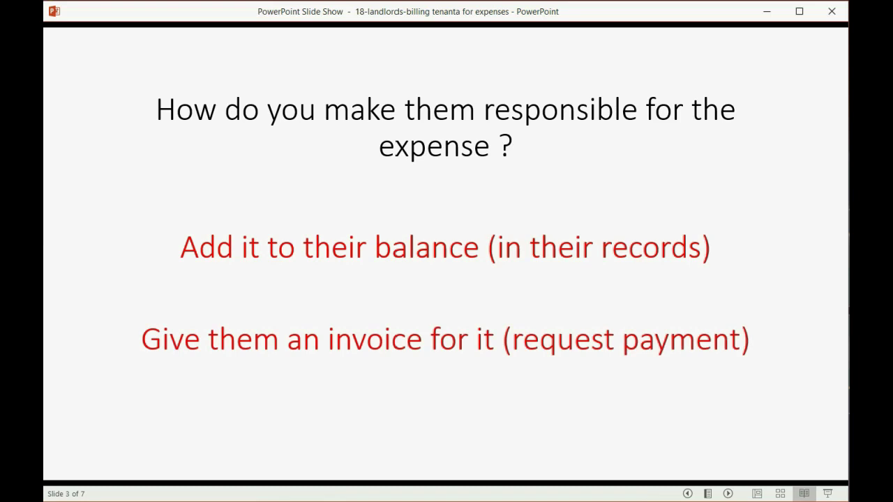
{"action": "key", "text": "Right"}
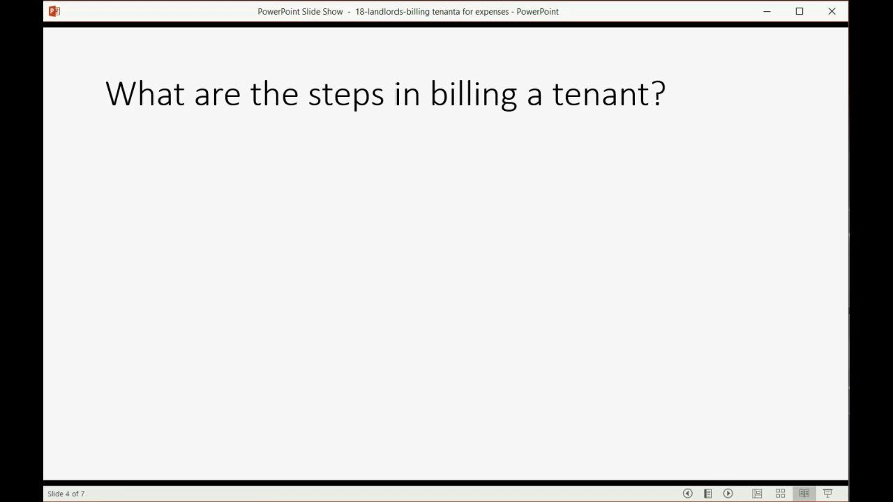
{"action": "key", "text": "Right"}
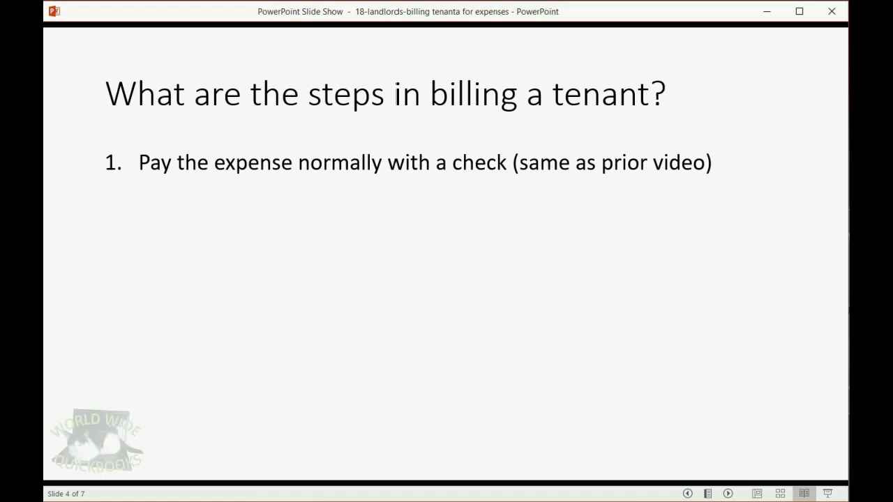
{"action": "key", "text": "Right"}
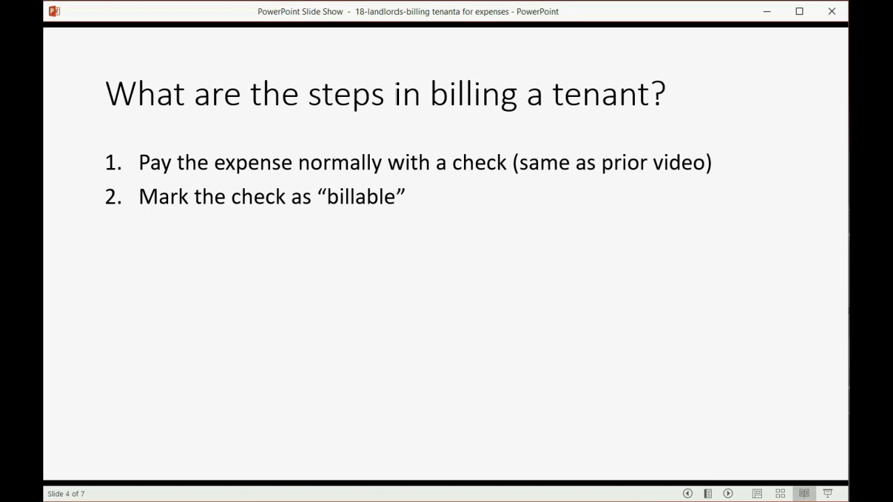
{"action": "key", "text": "Right"}
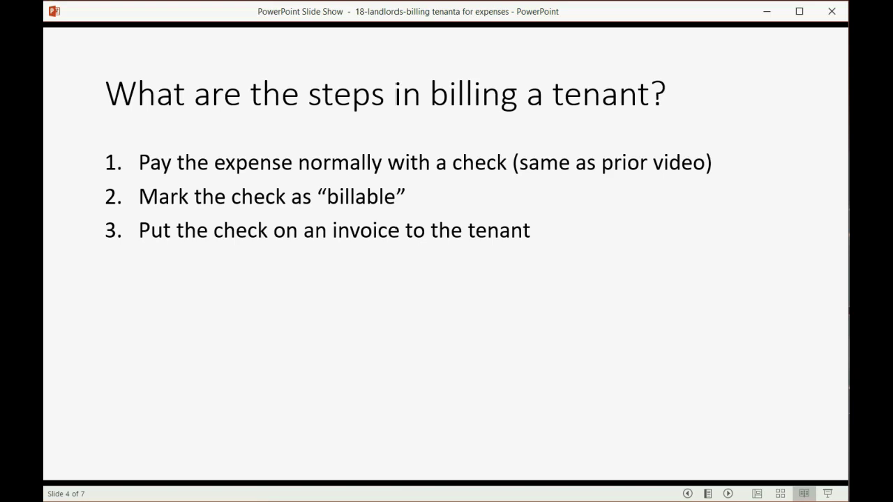
{"action": "left_click", "coordinate": [396, 95]}
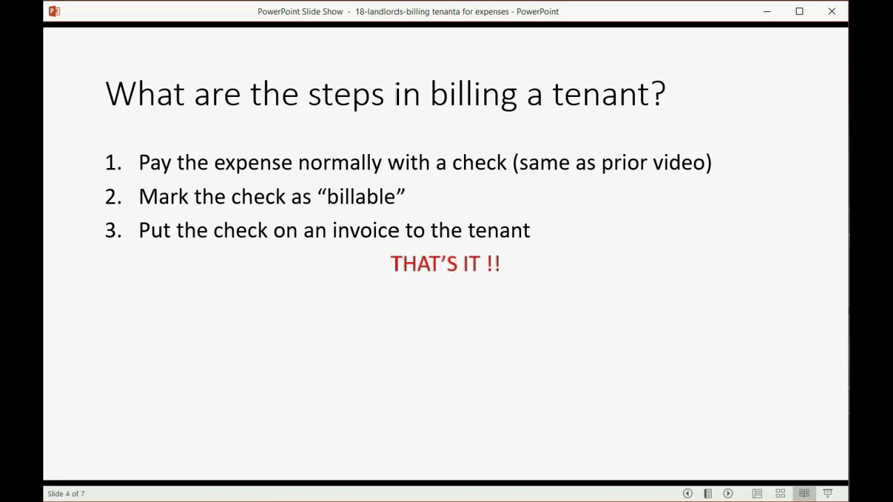
{"action": "left_click", "coordinate": [396, 95]}
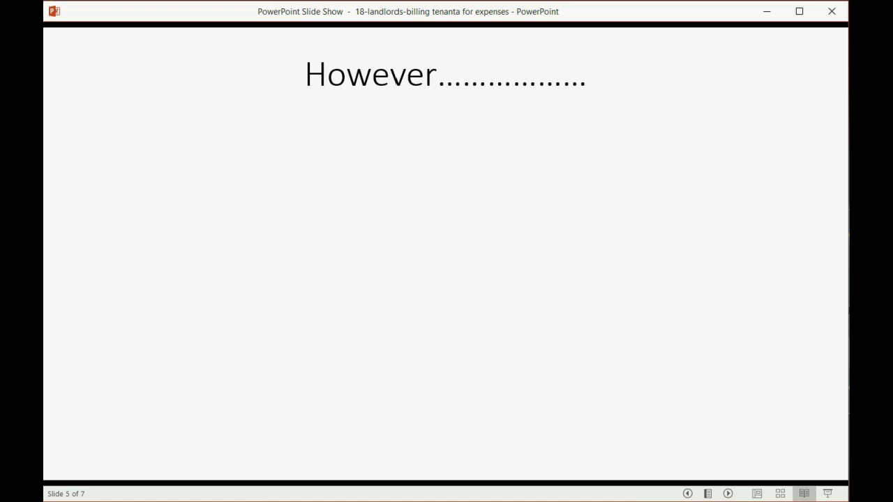
Play slide 5's animations: paying the check raises your expense, invoicing it lowers it.
{"action": "key", "text": "Right"}
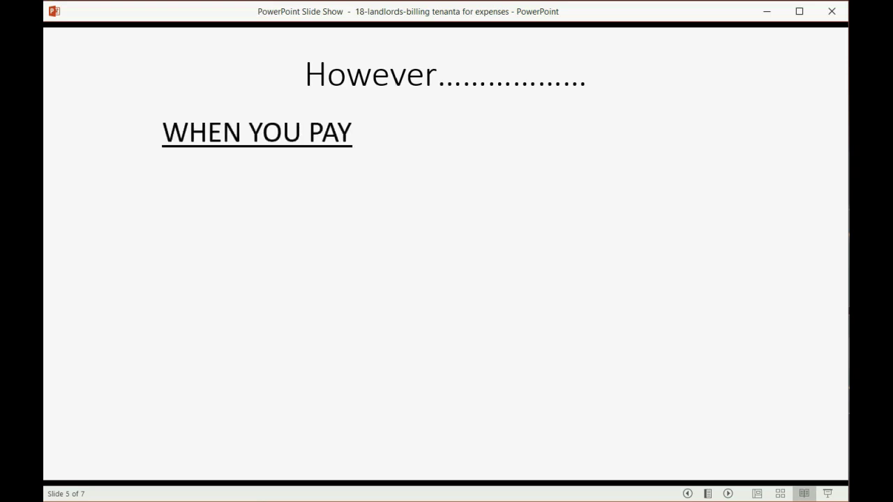
{"action": "key", "text": "Right"}
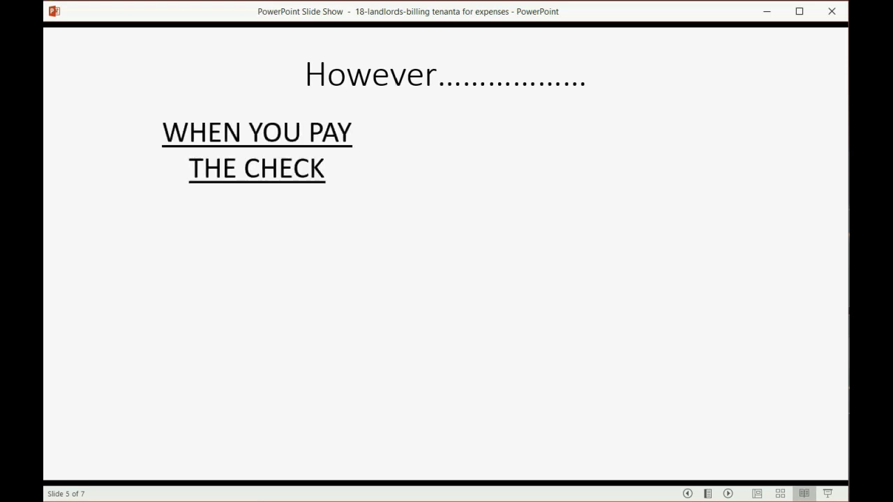
{"action": "key", "text": "Right"}
{"action": "key", "text": "Right"}
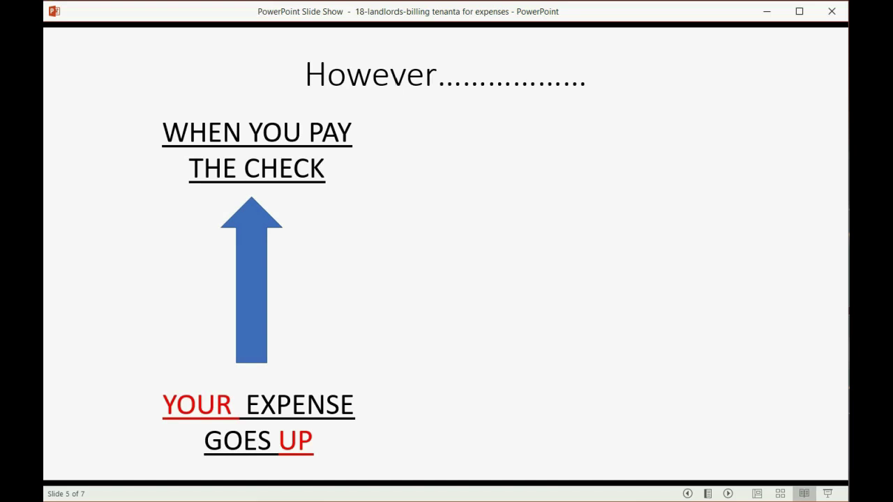
{"action": "key", "text": "Right"}
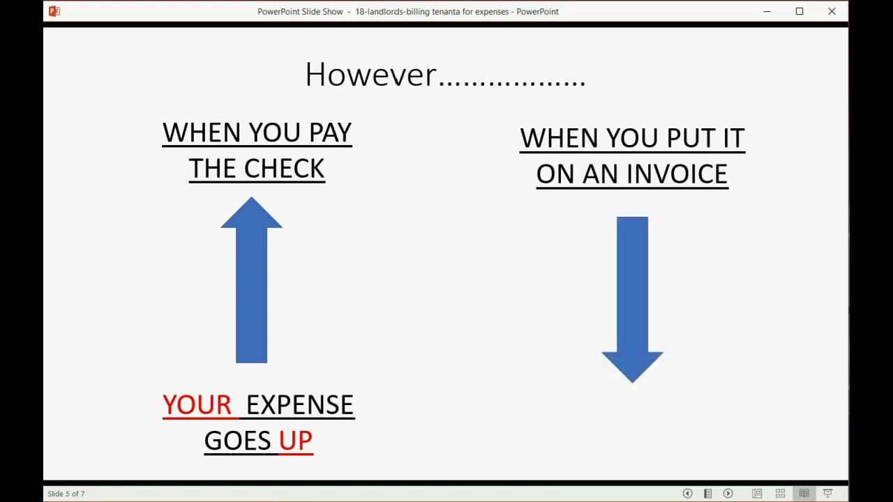
{"action": "key", "text": "Right"}
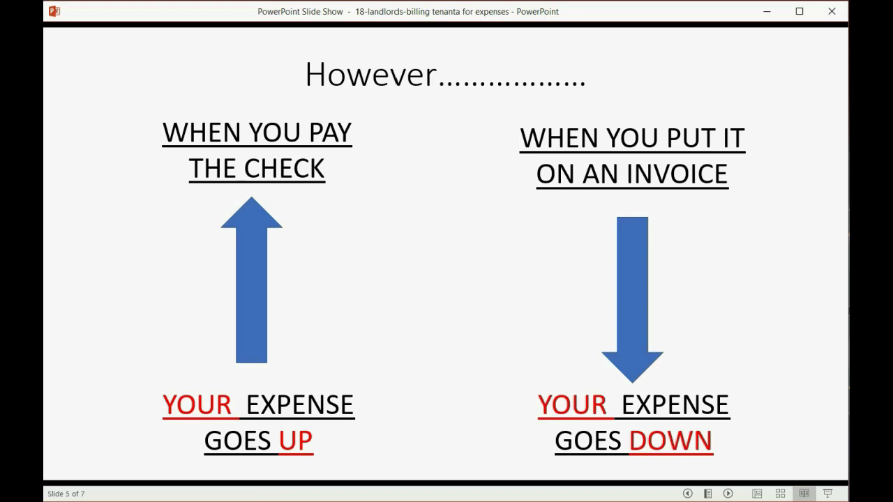
Present the For Example slide on the July 20 billable $150 check, then switch to QuickBooks.
{"action": "key", "text": "Right"}
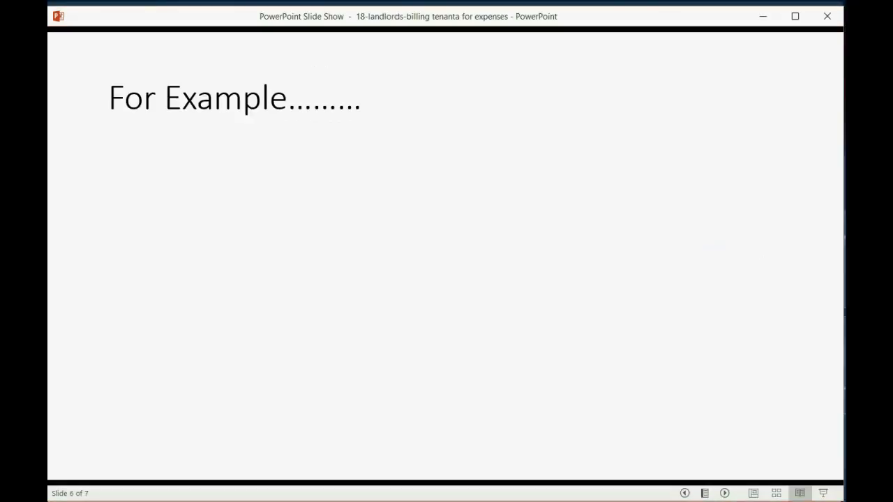
{"action": "key", "text": "Right"}
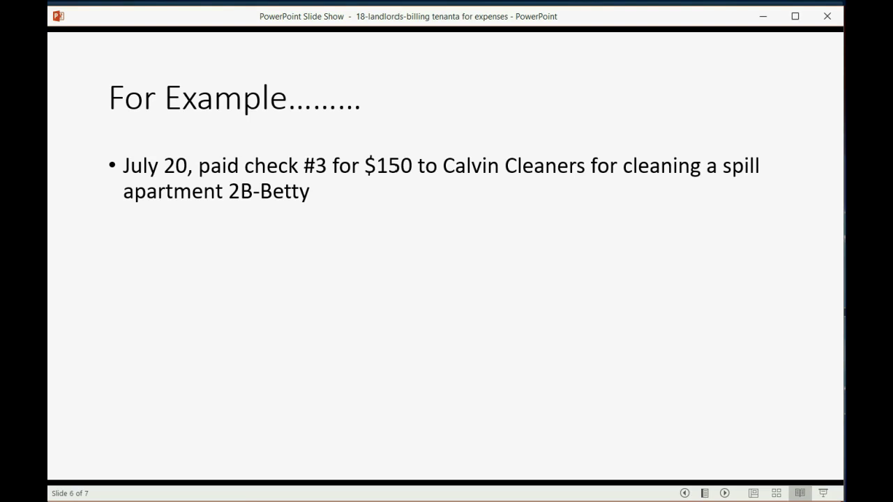
{"action": "key", "text": "Right"}
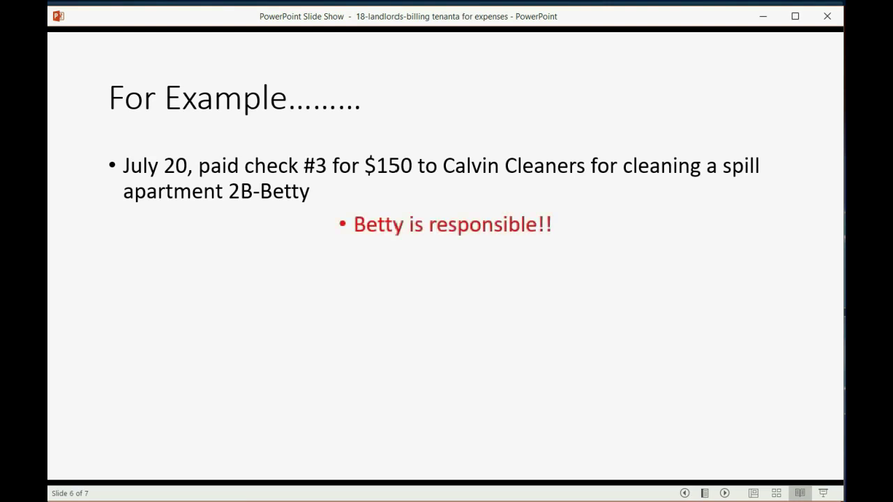
{"action": "key", "text": "Right"}
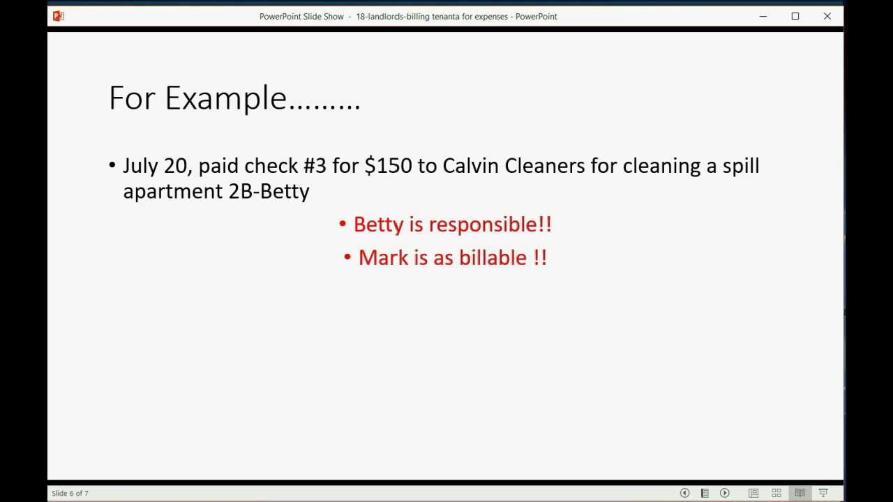
{"action": "key", "text": "alt+Tab"}
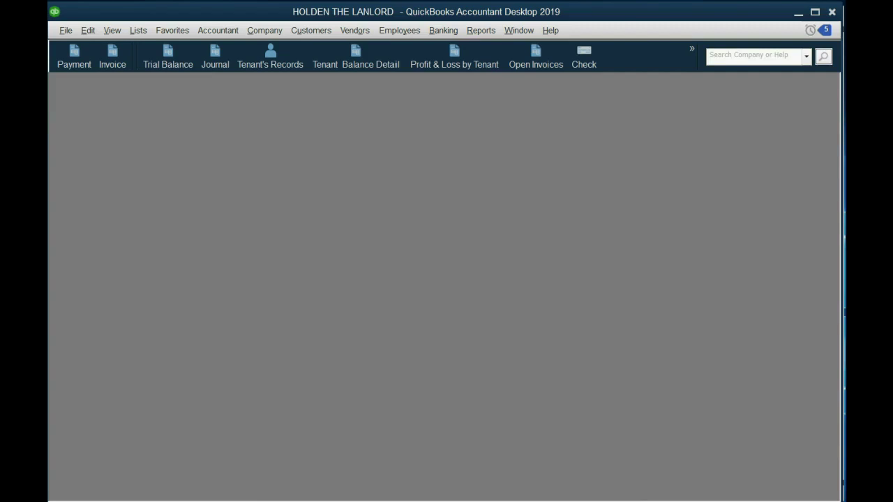
Start a check dated July 20, 2019 to the apartment 2B tenant for 150.00.
{"action": "left_click", "coordinate": [589, 60]}
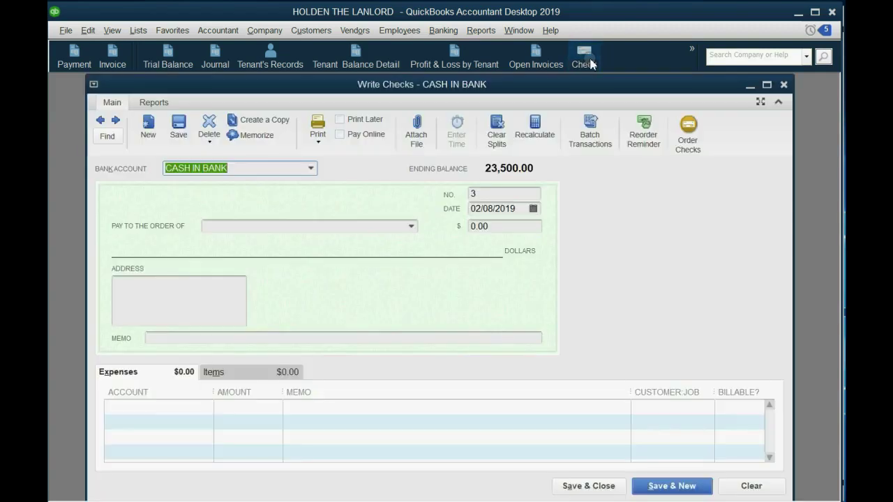
{"action": "left_click", "coordinate": [533, 208]}
{"action": "left_click", "coordinate": [581, 230]}
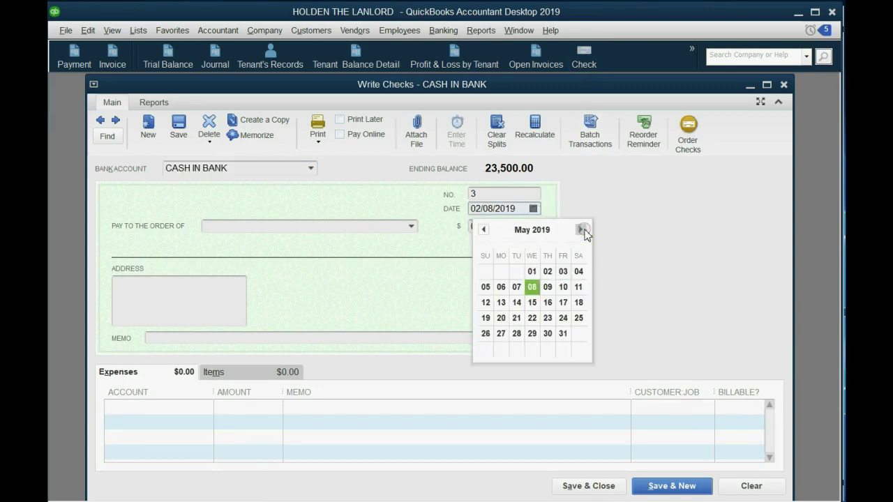
{"action": "left_click", "coordinate": [582, 230]}
{"action": "left_click", "coordinate": [582, 229]}
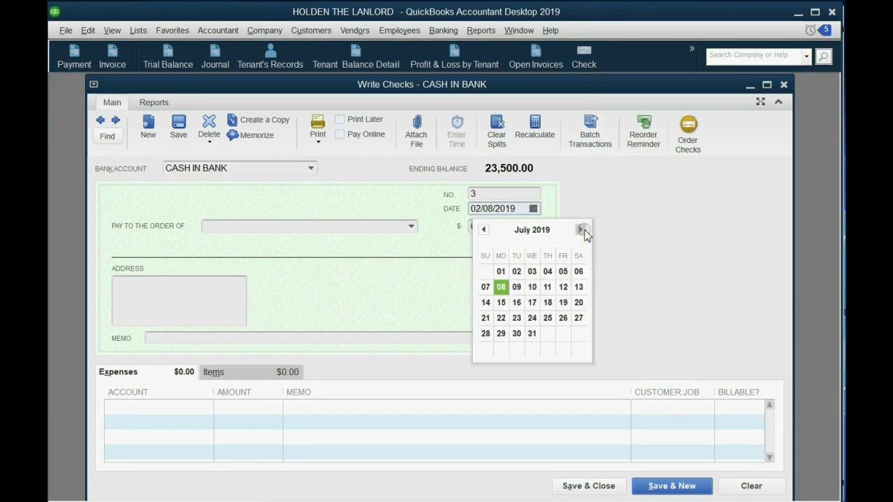
{"action": "left_click", "coordinate": [579, 302]}
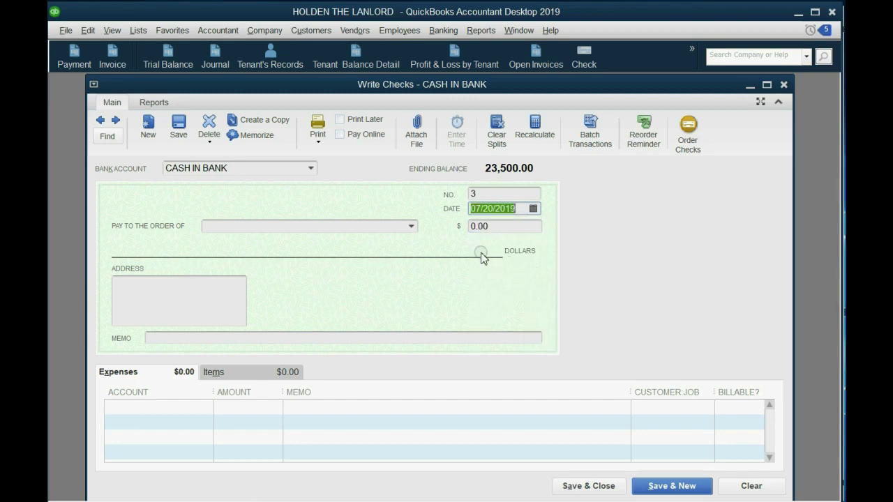
{"action": "left_click", "coordinate": [411, 226]}
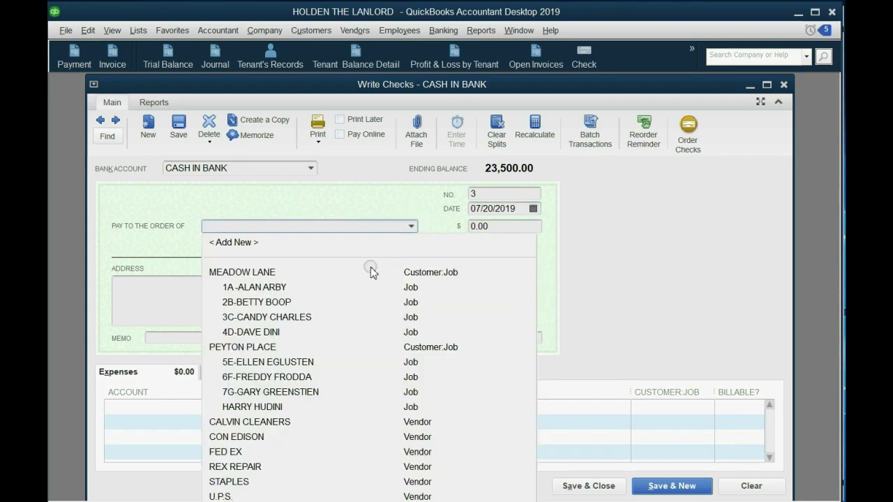
{"action": "left_click", "coordinate": [326, 303]}
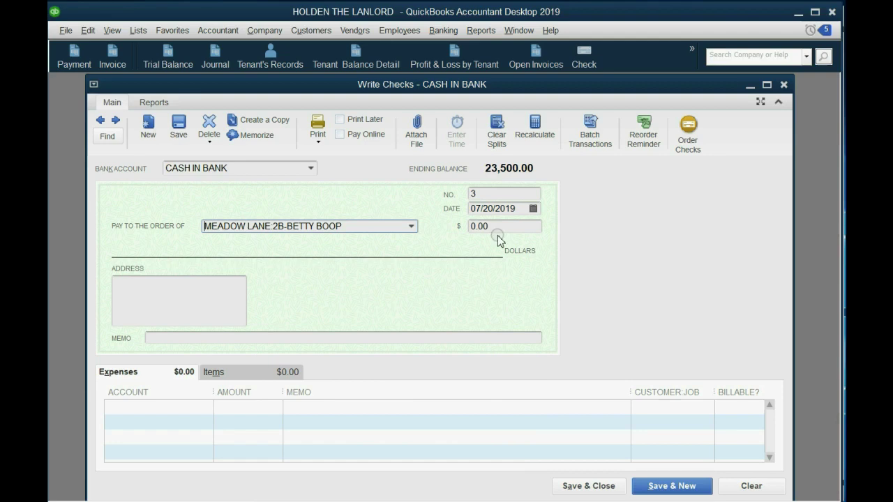
{"action": "key", "text": "Tab"}
{"action": "type", "text": "1"}
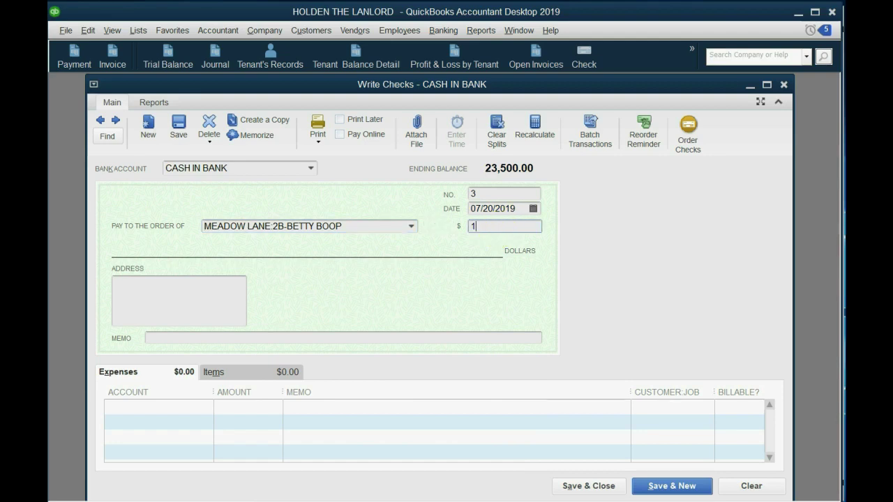
{"action": "type", "text": "50"}
{"action": "key", "text": "Tab"}
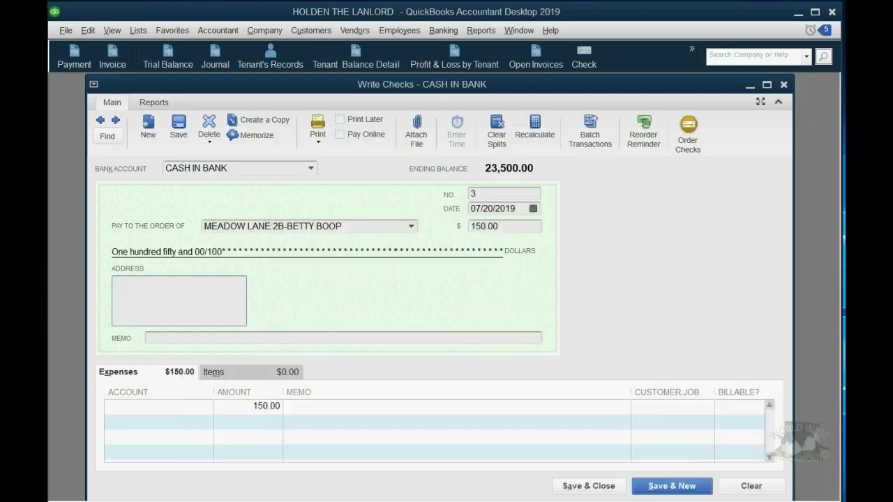
Charge the check to CLEANING EXPENSE, billable to tenant 2B, save it, and open Trial Balance.
{"action": "left_click", "coordinate": [202, 406]}
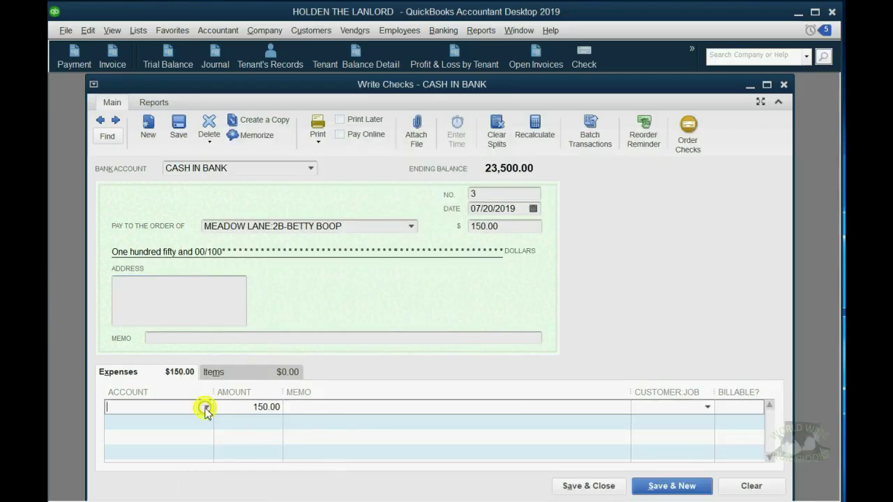
{"action": "left_click", "coordinate": [206, 407]}
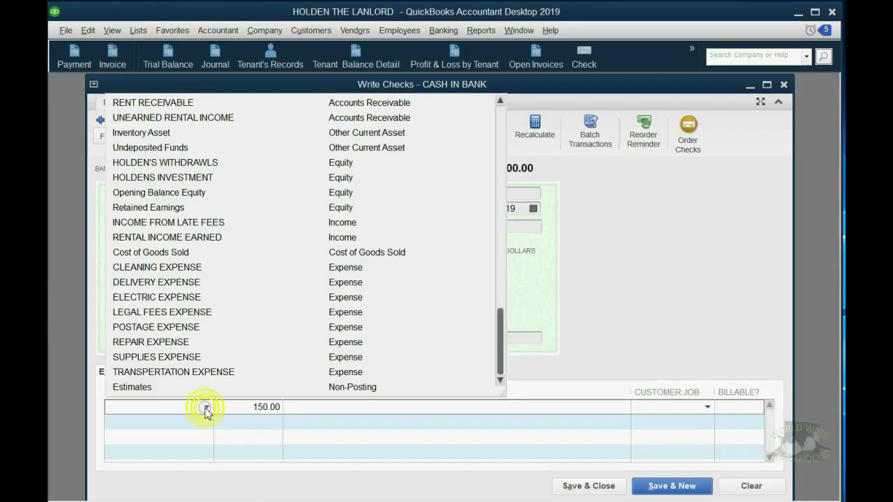
{"action": "left_click", "coordinate": [183, 270]}
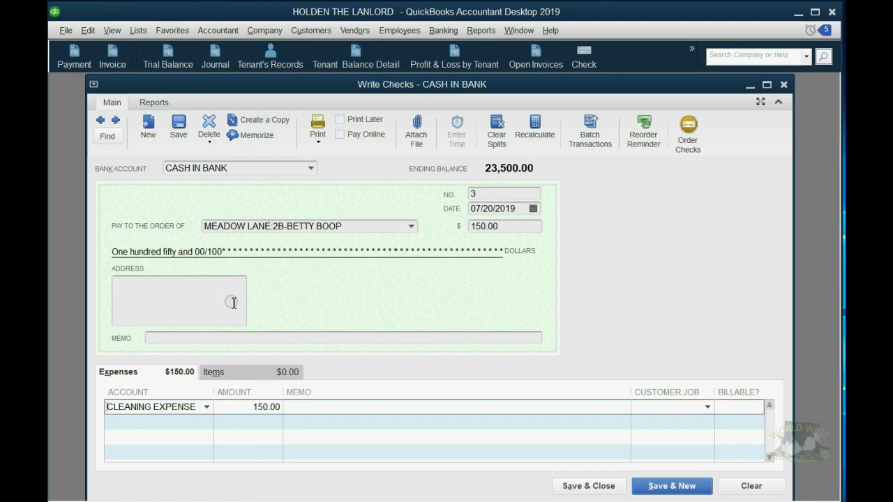
{"action": "left_click", "coordinate": [544, 412]}
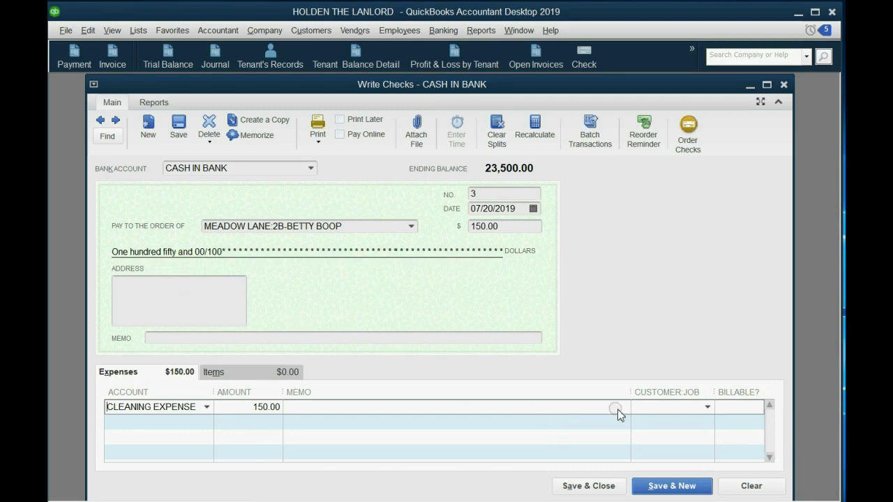
{"action": "left_click", "coordinate": [708, 408]}
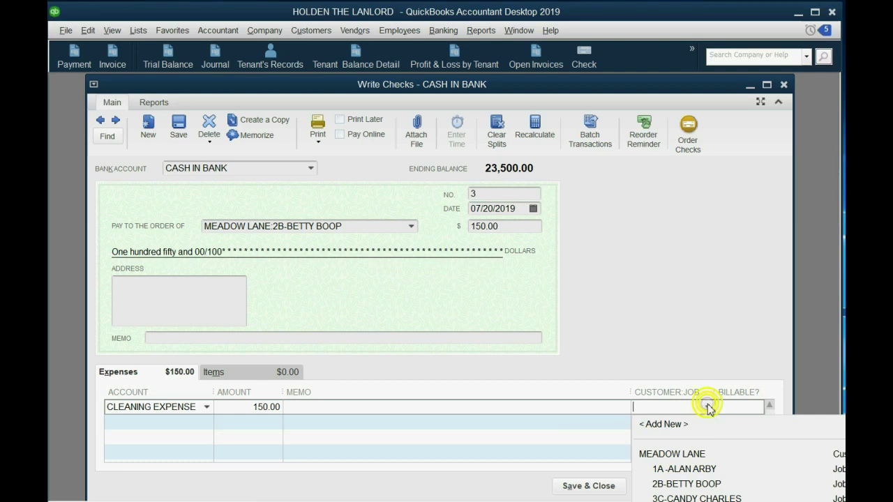
{"action": "left_click", "coordinate": [709, 484]}
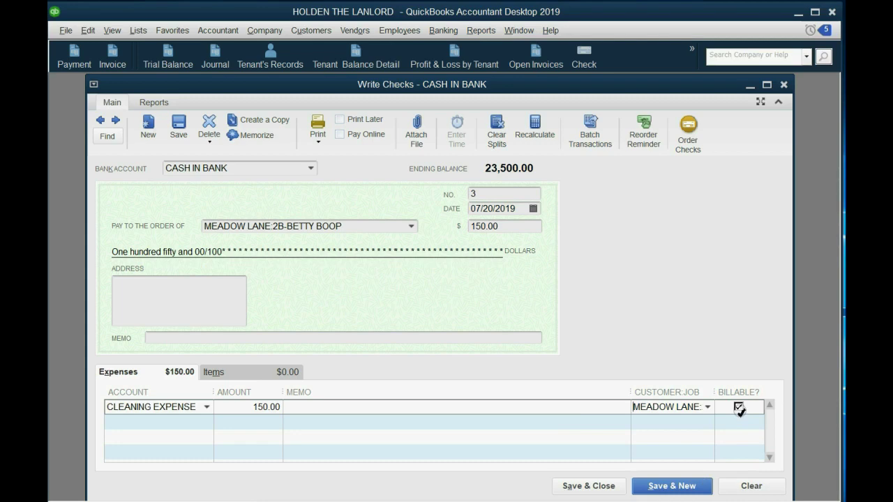
{"action": "left_click", "coordinate": [594, 487]}
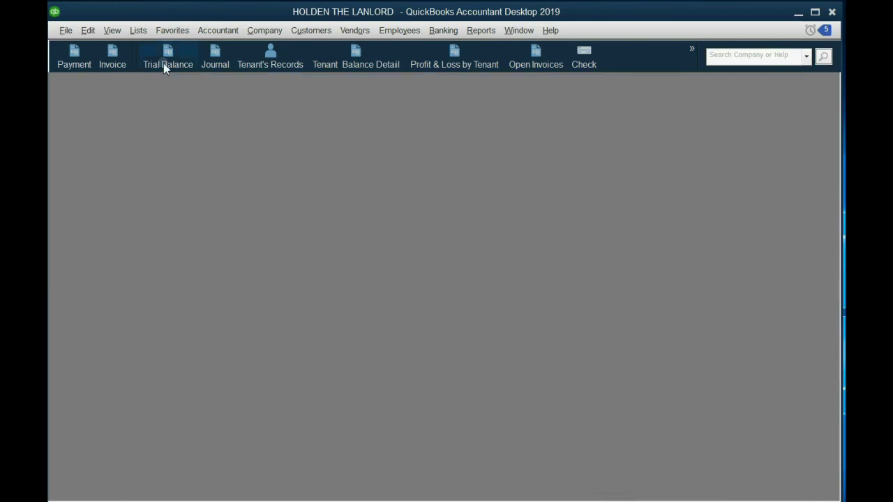
{"action": "left_click", "coordinate": [163, 63]}
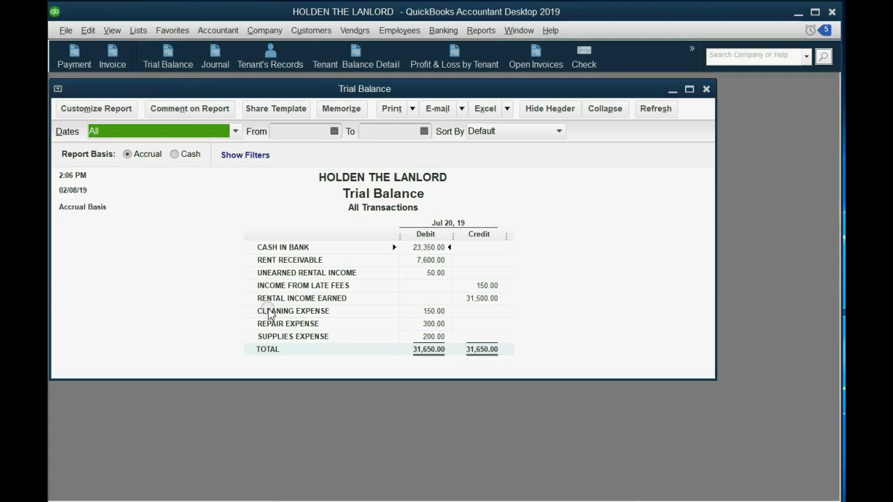
Review the CLEANING EXPENSE total in Trial Balance, then view the Profit & Loss by Tenant report.
{"action": "left_click", "coordinate": [271, 316]}
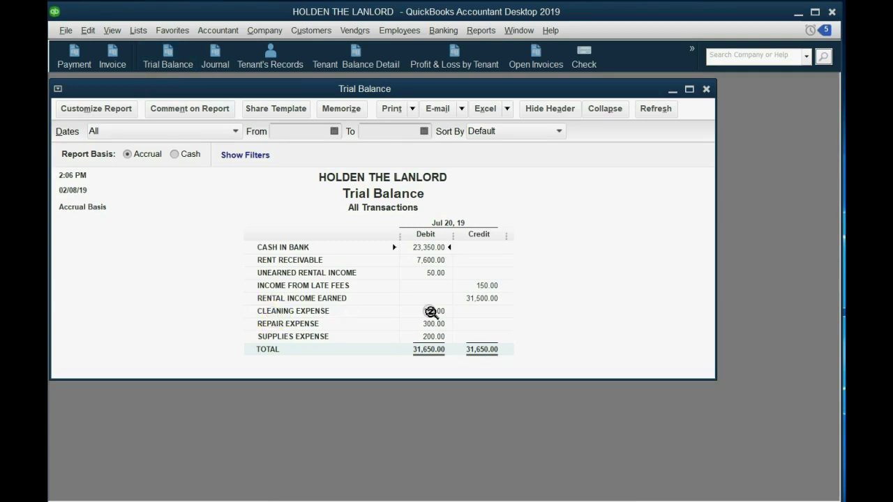
{"action": "left_click", "coordinate": [431, 312]}
{"action": "left_click", "coordinate": [475, 63]}
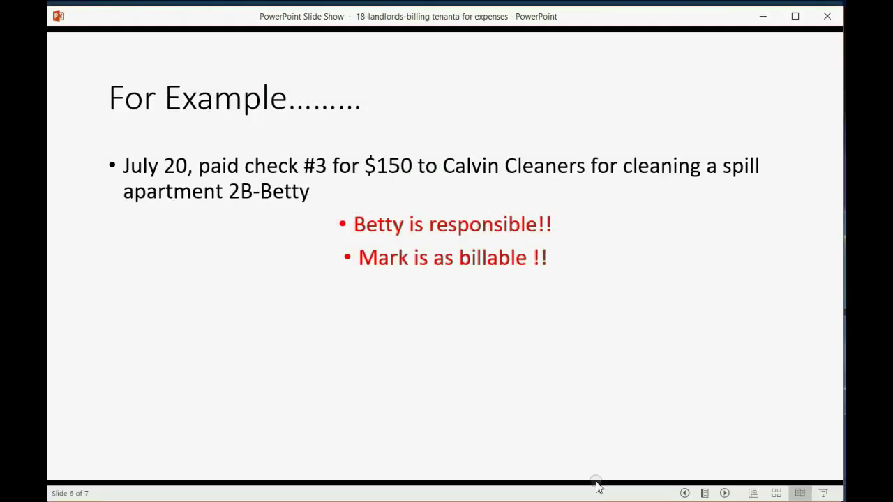
{"action": "left_click", "coordinate": [574, 440]}
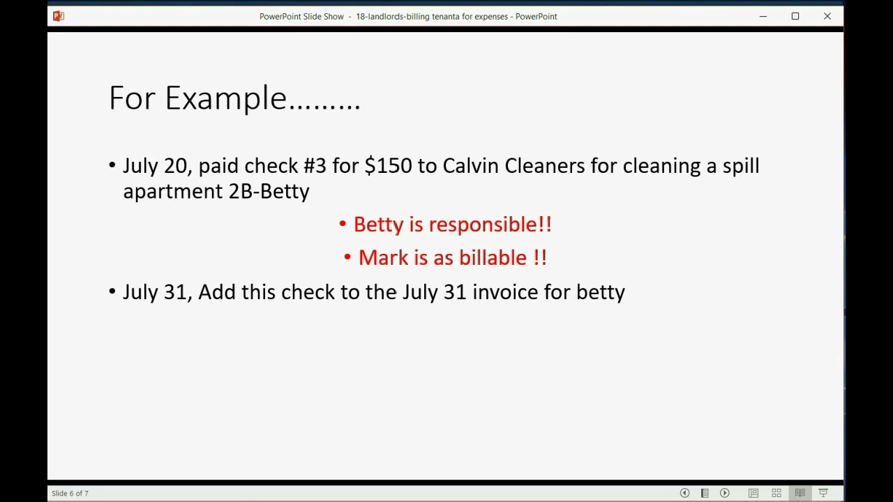
{"action": "key", "text": "alt+Tab"}
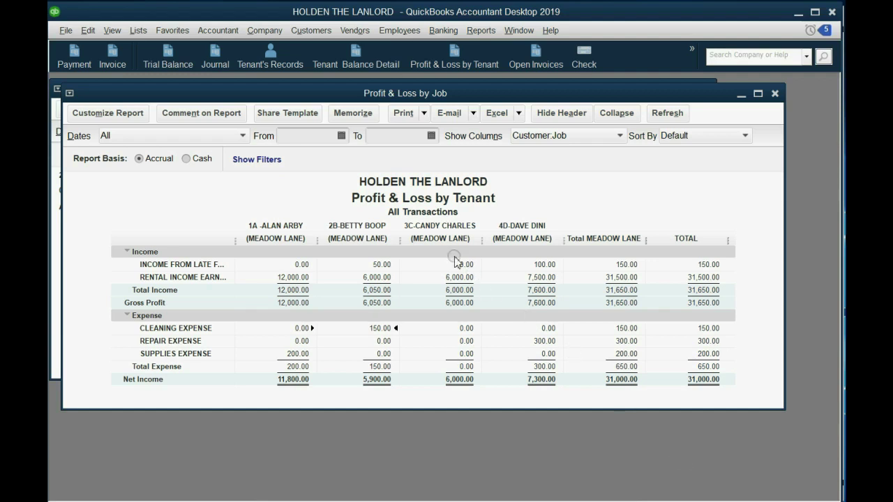
Start a new invoice dated July 20, 2019.
{"action": "left_click", "coordinate": [115, 62]}
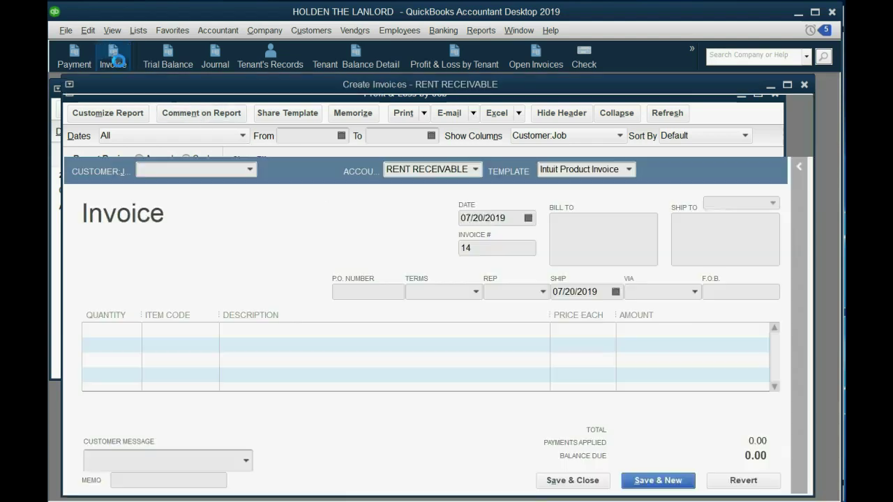
{"action": "left_click", "coordinate": [528, 218]}
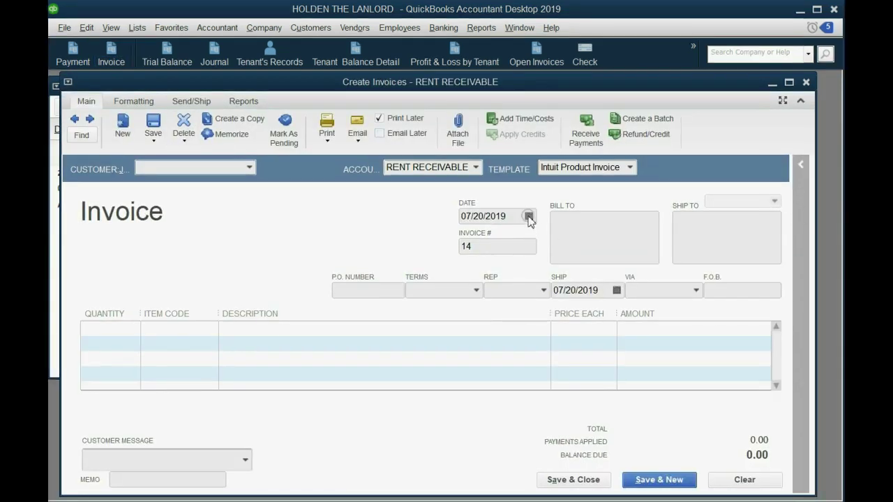
{"action": "left_click", "coordinate": [474, 237]}
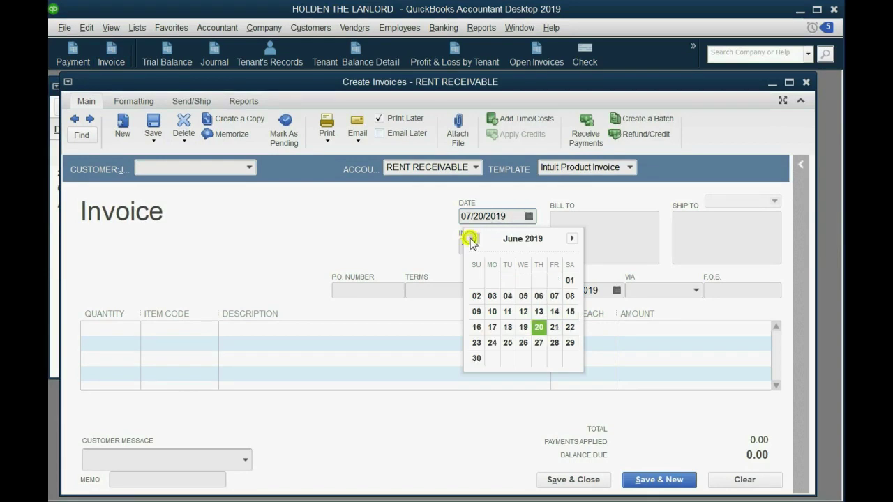
{"action": "left_click", "coordinate": [473, 238]}
{"action": "left_click", "coordinate": [572, 238]}
{"action": "left_click", "coordinate": [572, 239]}
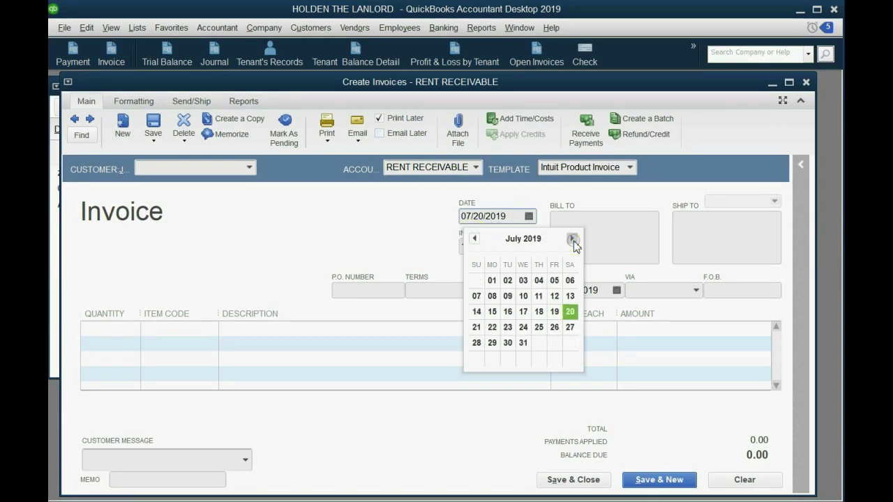
{"action": "left_click", "coordinate": [571, 313]}
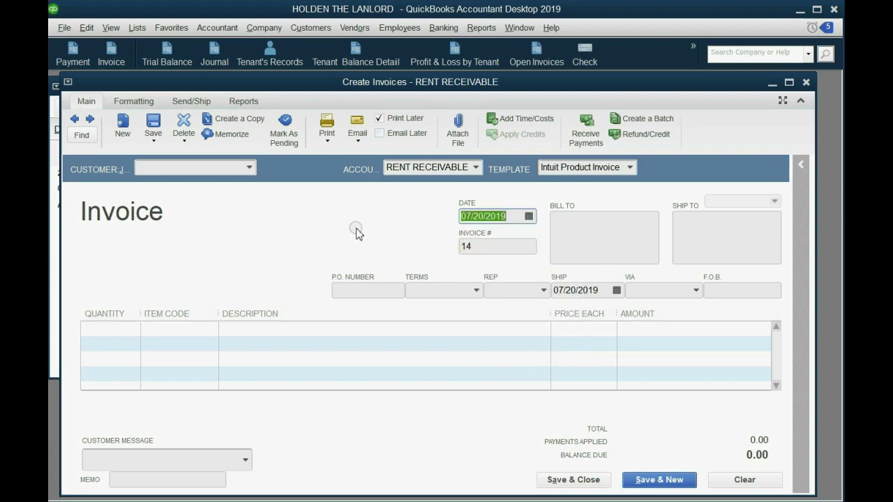
Bill the invoice to tenant 2B and choose to add its outstanding billable costs.
{"action": "left_click", "coordinate": [249, 167]}
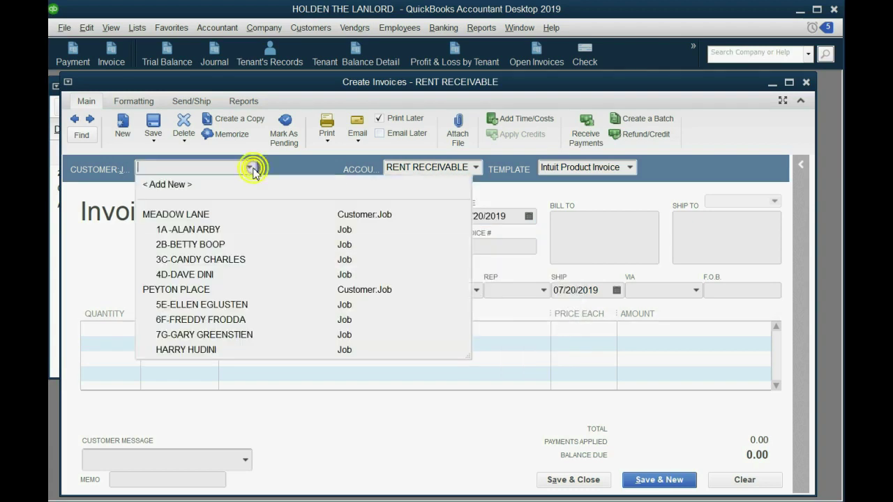
{"action": "left_click", "coordinate": [209, 245]}
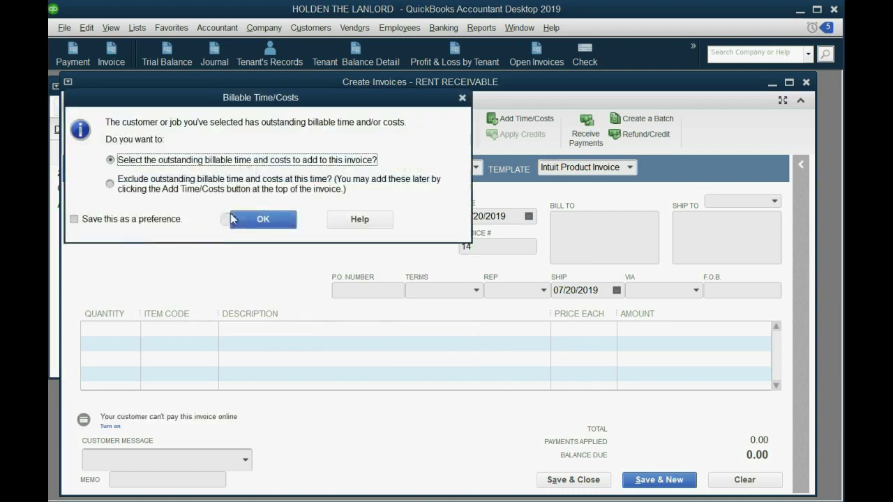
{"action": "left_click_drag", "start_coordinate": [285, 100], "coordinate": [389, 130]}
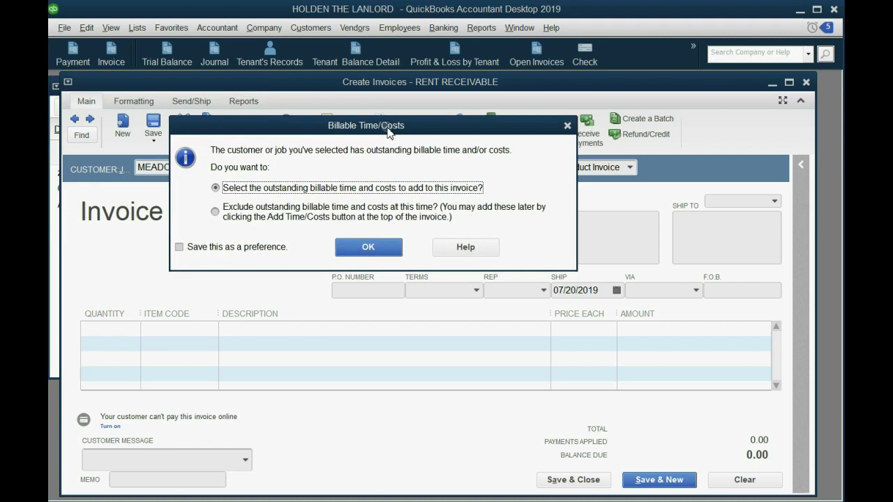
{"action": "left_click", "coordinate": [350, 189]}
{"action": "left_click", "coordinate": [360, 247]}
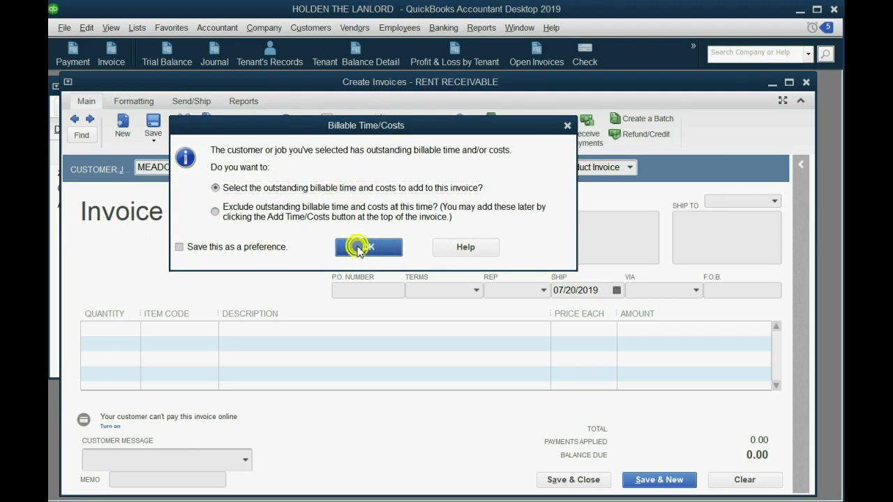
{"action": "left_click_drag", "start_coordinate": [363, 96], "coordinate": [370, 123]}
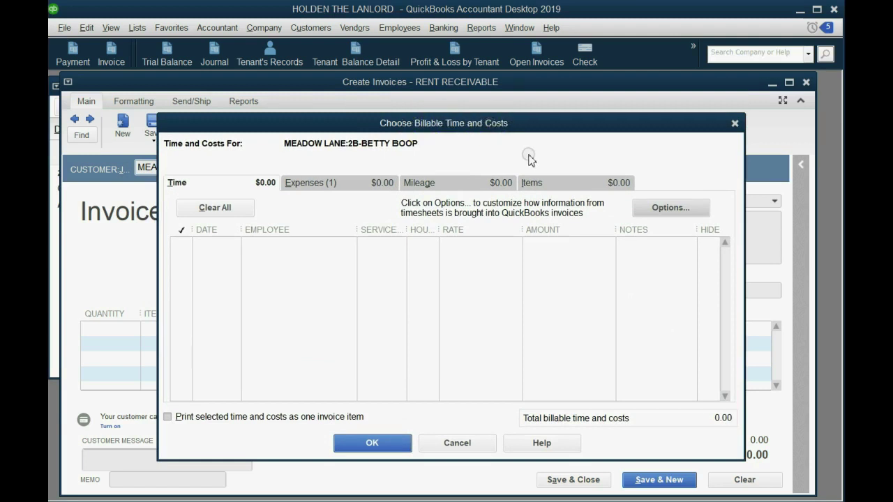
Select the 07/20/2019 150.00 billable expense on the Expenses tab and add it to invoice 14.
{"action": "left_click", "coordinate": [548, 185]}
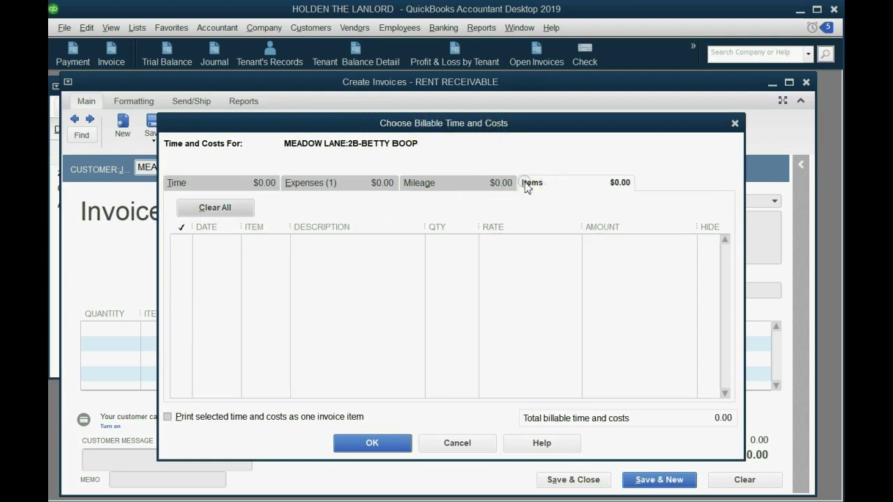
{"action": "left_click", "coordinate": [482, 183]}
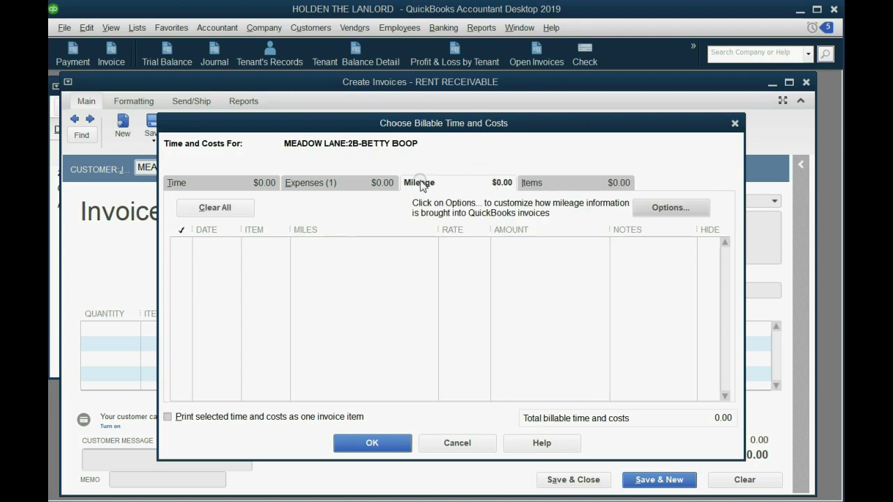
{"action": "left_click", "coordinate": [352, 184]}
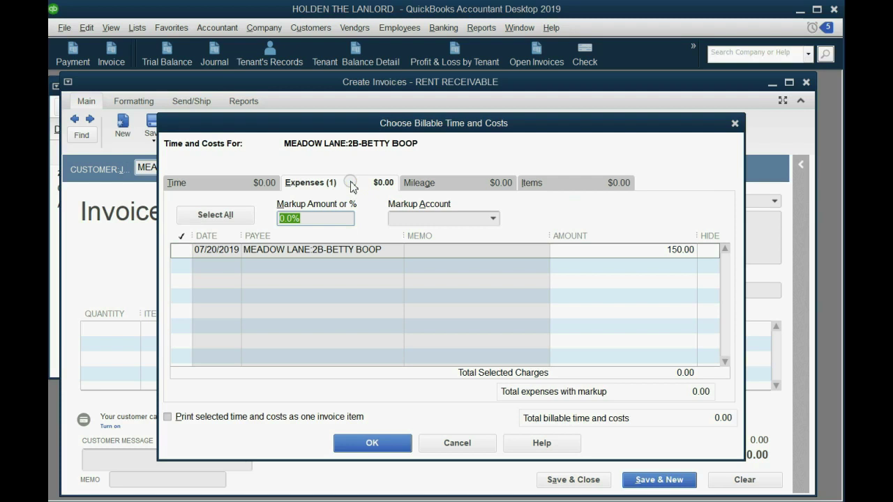
{"action": "left_click", "coordinate": [332, 252]}
{"action": "left_click", "coordinate": [181, 251]}
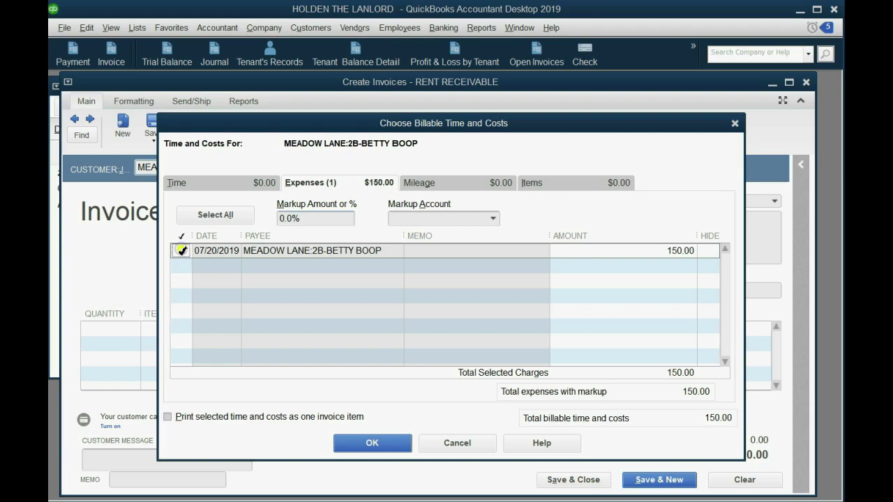
{"action": "left_click", "coordinate": [349, 443]}
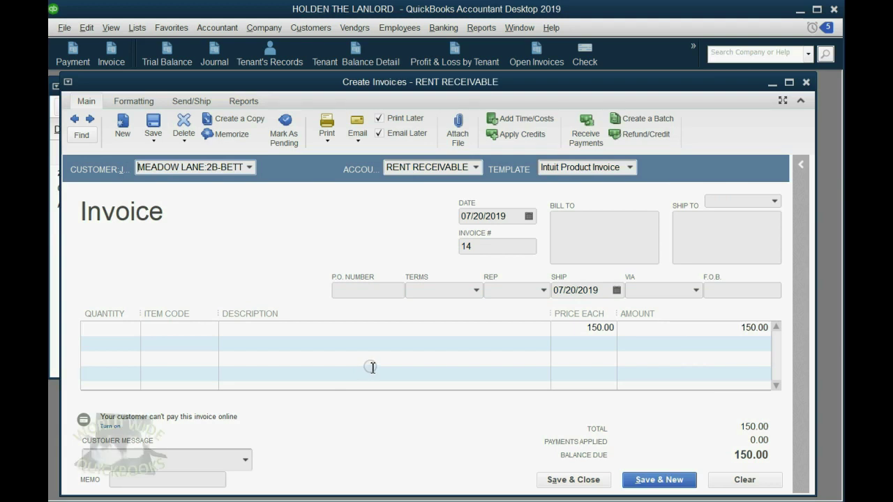
Add a second invoice line for RENT DUE at 1,000.00.
{"action": "left_click", "coordinate": [207, 345]}
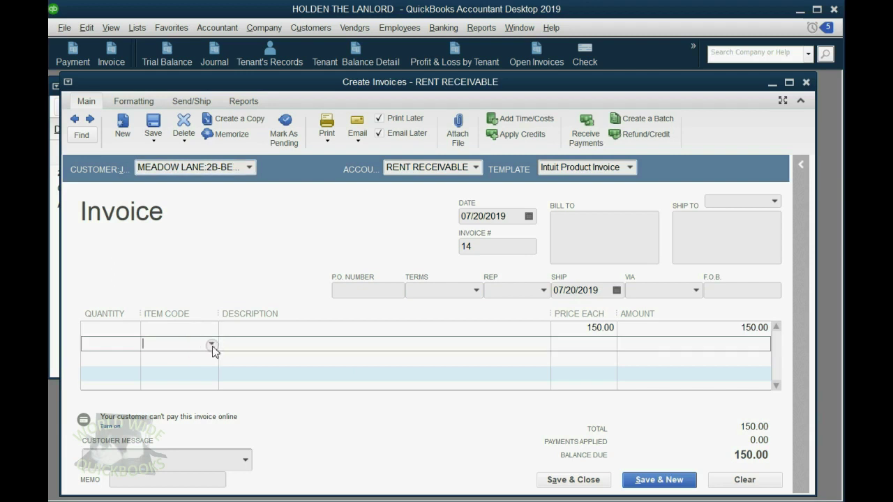
{"action": "left_click", "coordinate": [213, 343]}
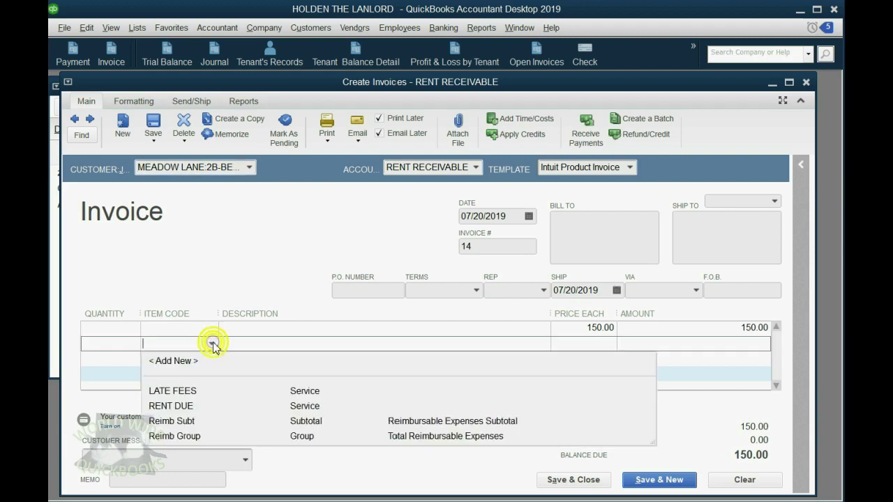
{"action": "left_click", "coordinate": [208, 405]}
{"action": "left_click", "coordinate": [702, 347]}
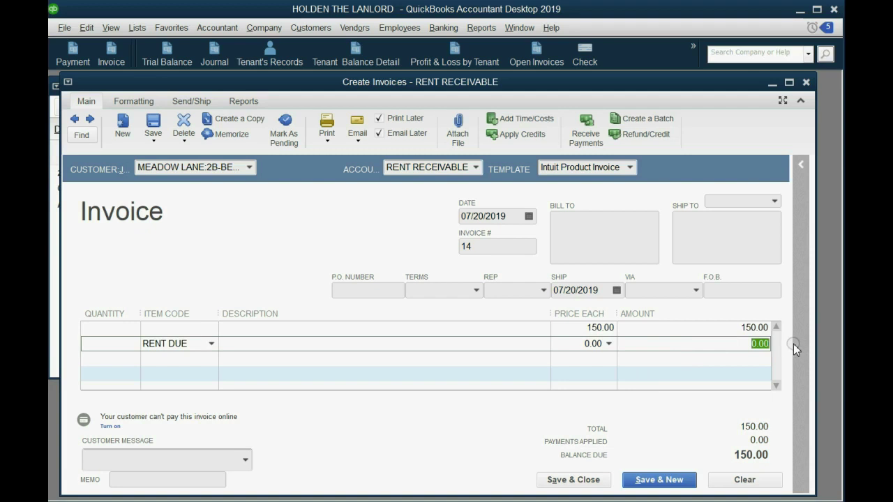
{"action": "type", "text": "1000"}
{"action": "key", "text": "Tab"}
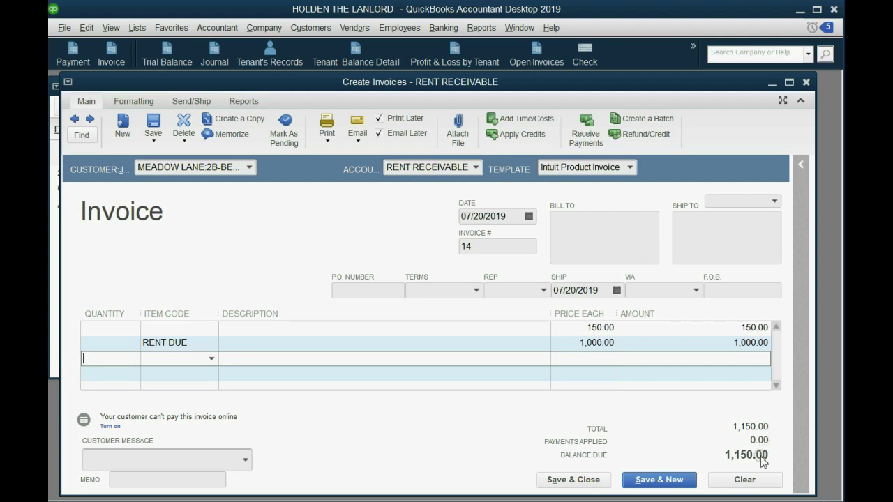
Save invoice 14, dismissing the missing e-mail warning and unchecking Email Later.
{"action": "left_click", "coordinate": [593, 482]}
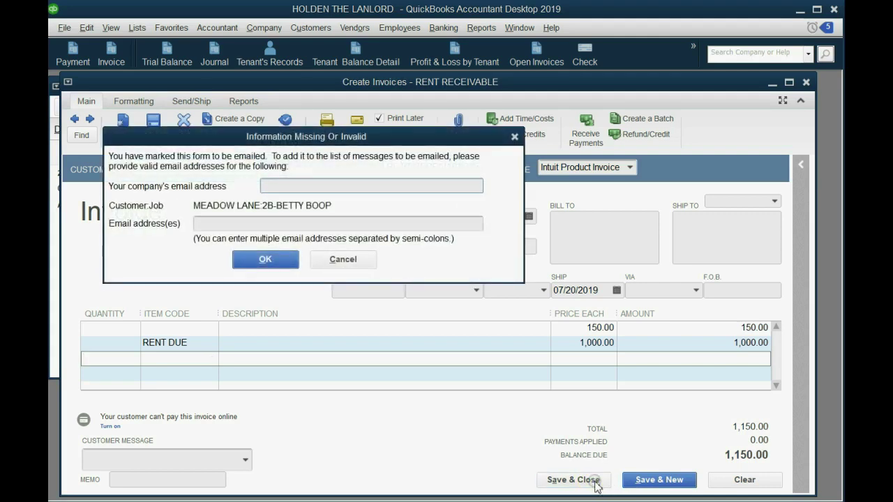
{"action": "left_click", "coordinate": [342, 259]}
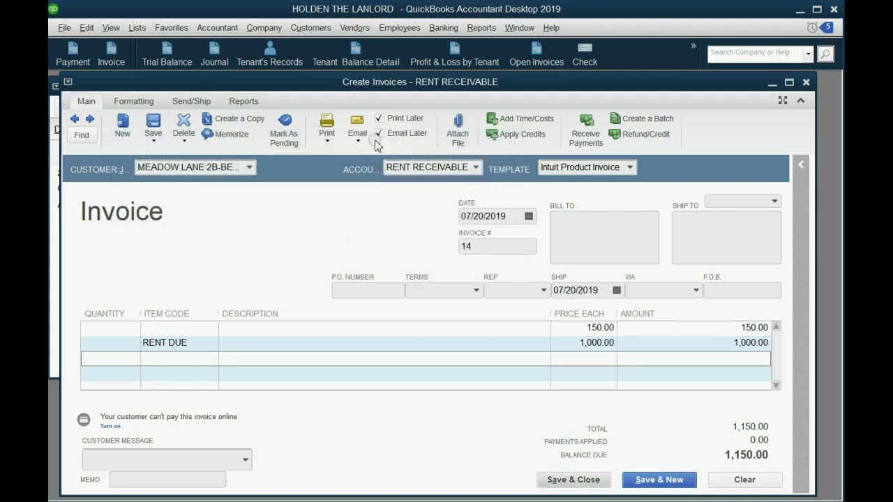
{"action": "left_click", "coordinate": [379, 134]}
{"action": "left_click", "coordinate": [573, 480]}
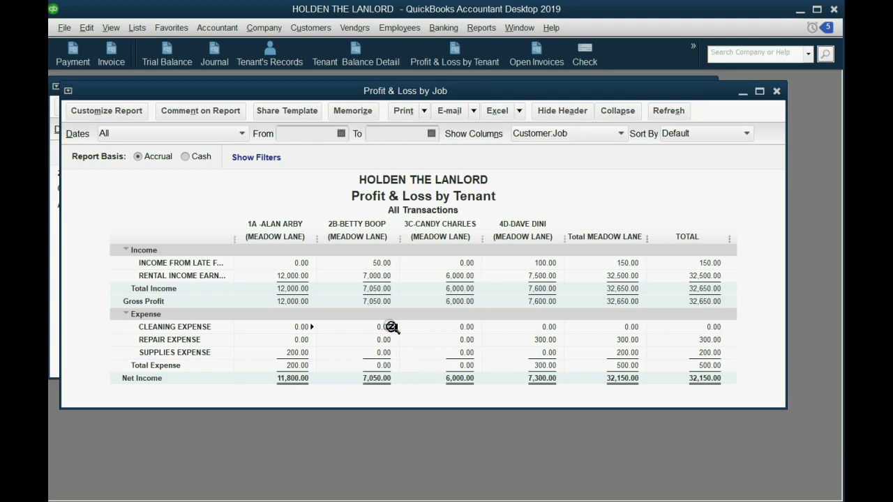
Open Tenant Balance Detail and locate 2B's 07/20/2019 invoice 14 and 1,200.00 balance.
{"action": "left_click", "coordinate": [359, 53]}
{"action": "scroll", "coordinate": [645, 367], "scroll_direction": "down", "scroll_amount": 2}
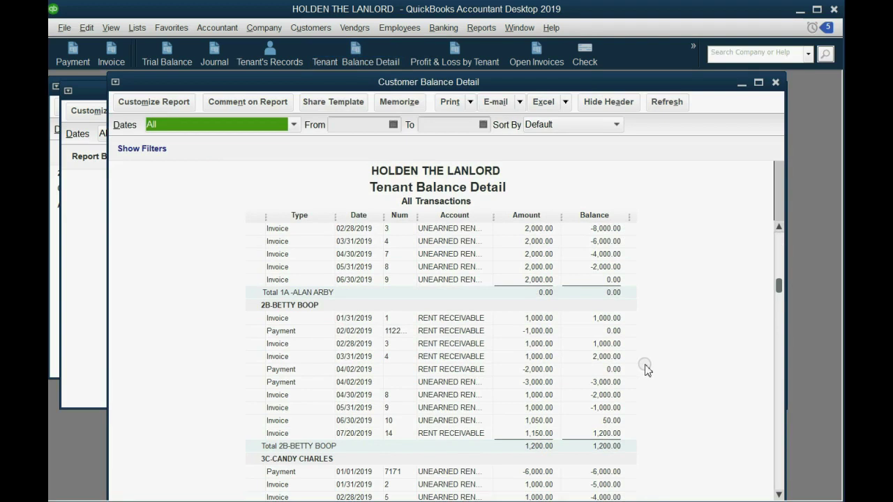
{"action": "left_click", "coordinate": [548, 433]}
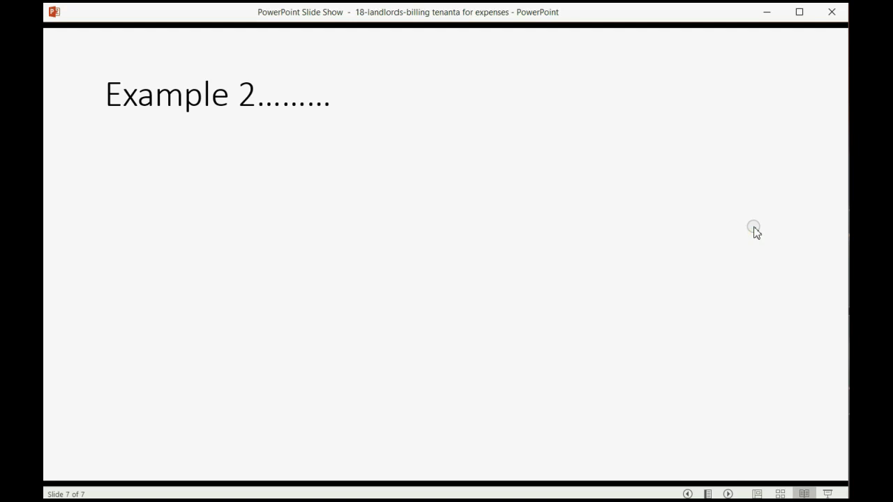
Reveal the Example 2 bullets: the July 25 $100 repair check for 3C, tenant responsible, mark billable.
{"action": "left_click", "coordinate": [757, 232]}
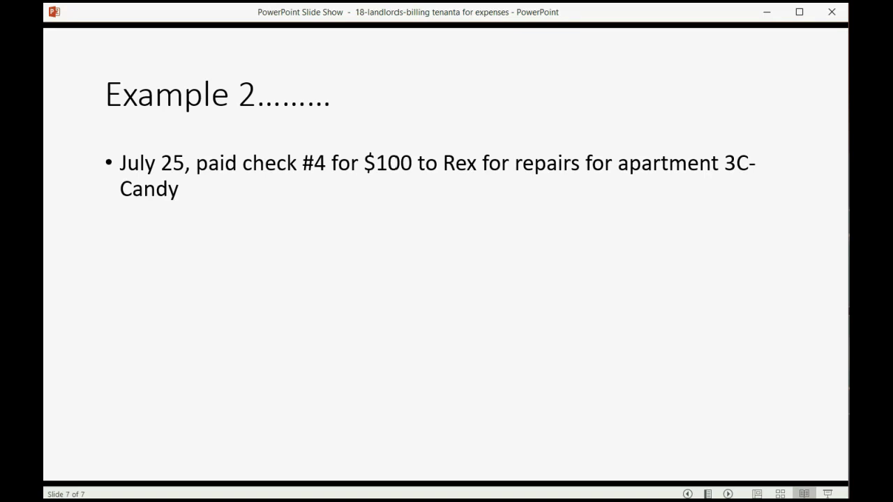
{"action": "left_click", "coordinate": [688, 419]}
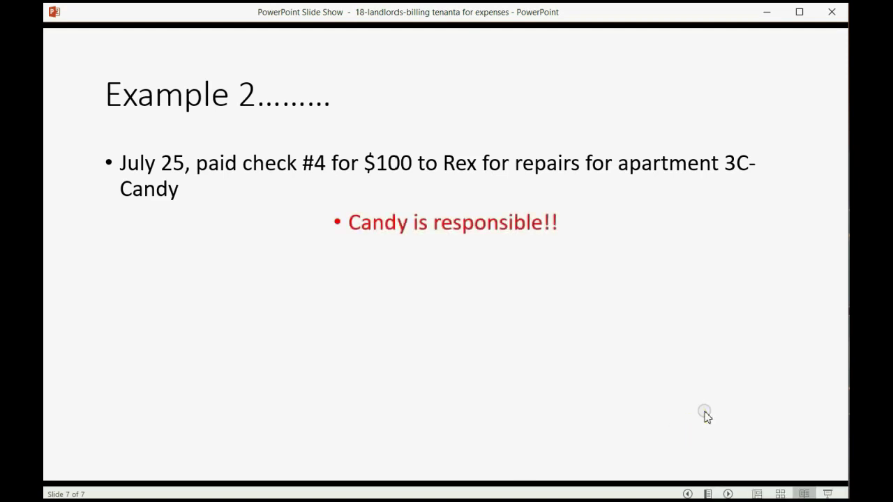
{"action": "left_click", "coordinate": [704, 415]}
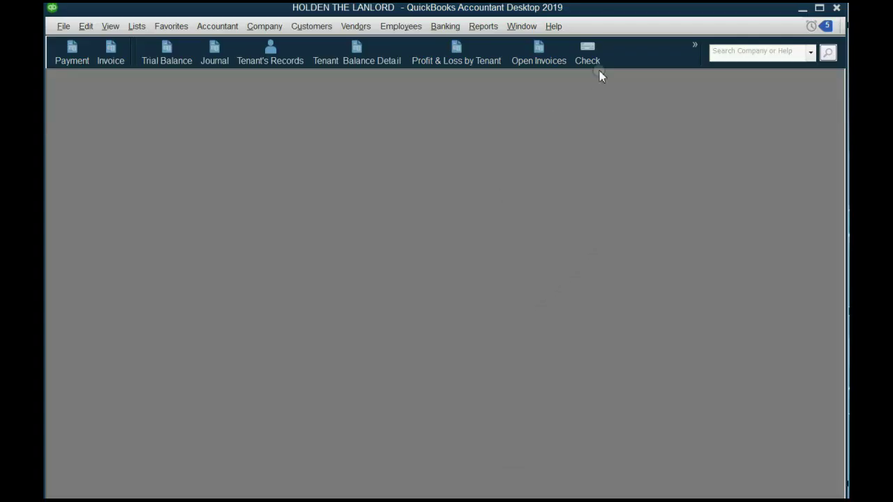
Start a new check dated 07/25/2019 payable to tenant 3C.
{"action": "left_click", "coordinate": [589, 57]}
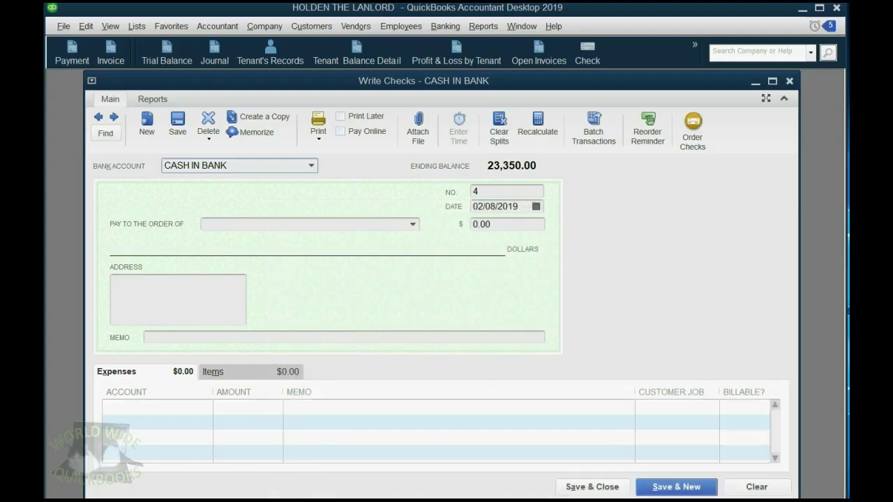
{"action": "left_click", "coordinate": [537, 207]}
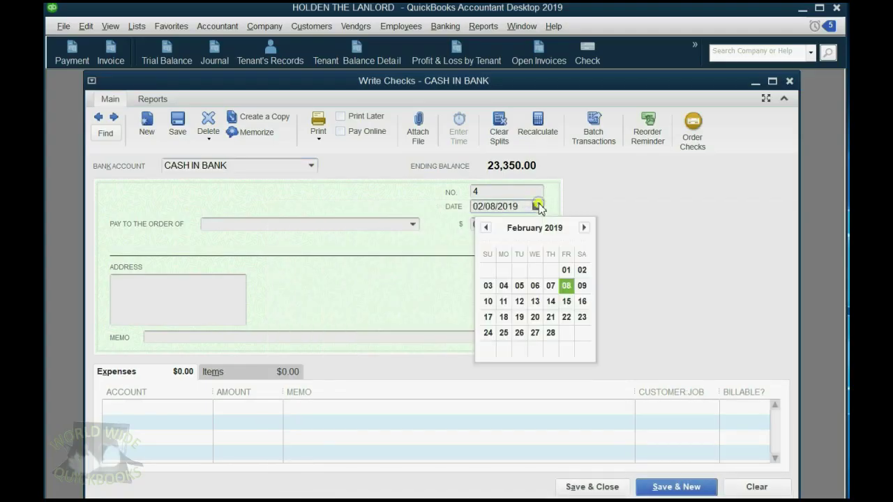
{"action": "left_click", "coordinate": [584, 228]}
{"action": "left_click", "coordinate": [585, 228]}
{"action": "left_click", "coordinate": [585, 228]}
{"action": "left_click", "coordinate": [585, 228]}
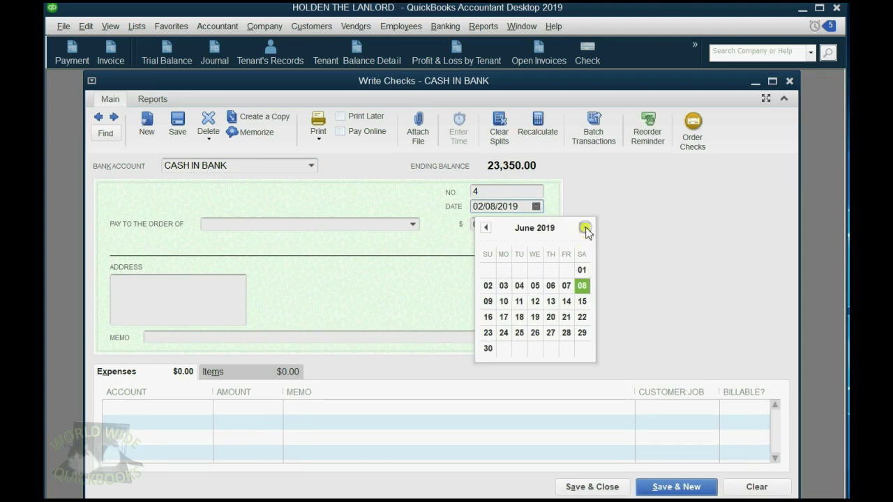
{"action": "left_click", "coordinate": [585, 228]}
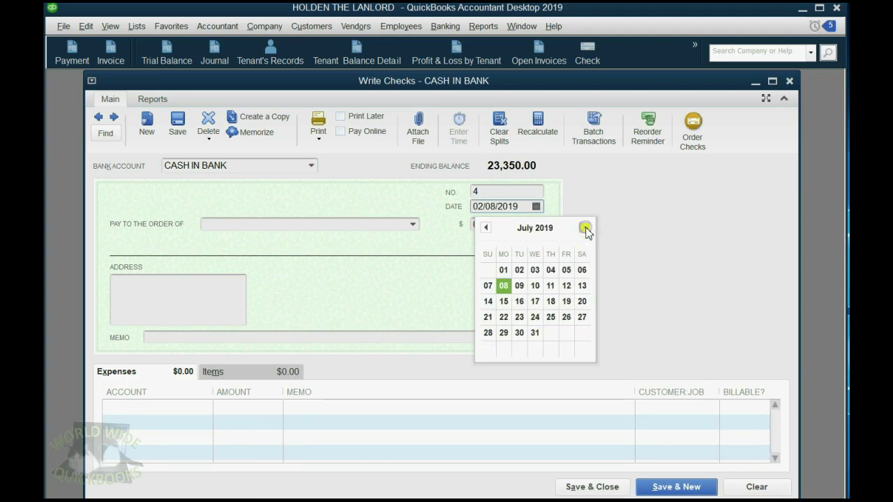
{"action": "left_click", "coordinate": [551, 318]}
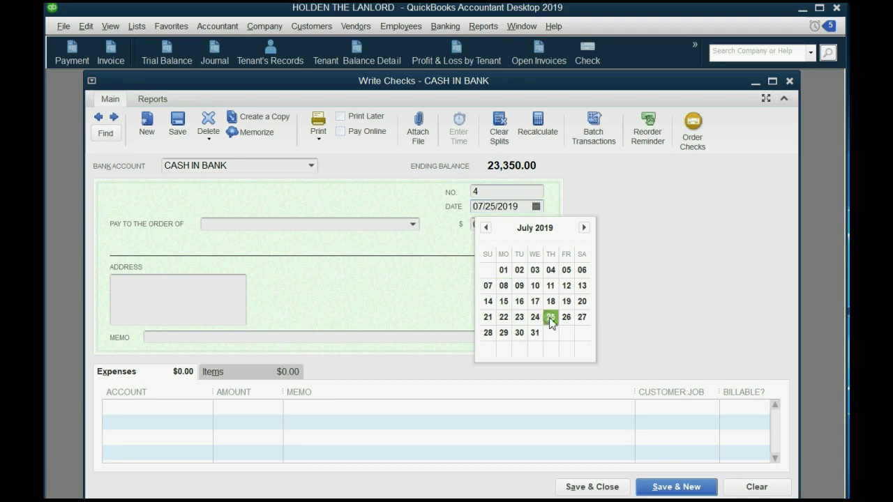
{"action": "left_click", "coordinate": [414, 226]}
{"action": "left_click", "coordinate": [356, 319]}
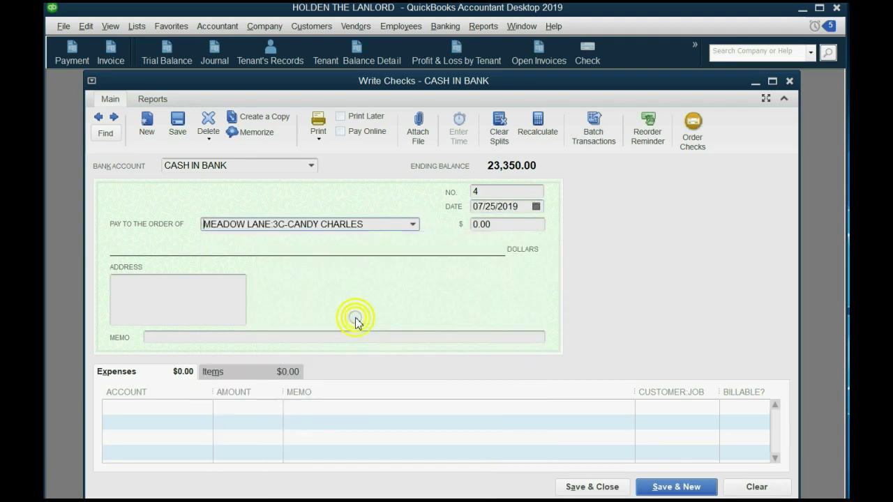
Charge the check to REPAIR EXPENSE and correct its amount from 1,000.00 to 100.00.
{"action": "key", "text": "Tab"}
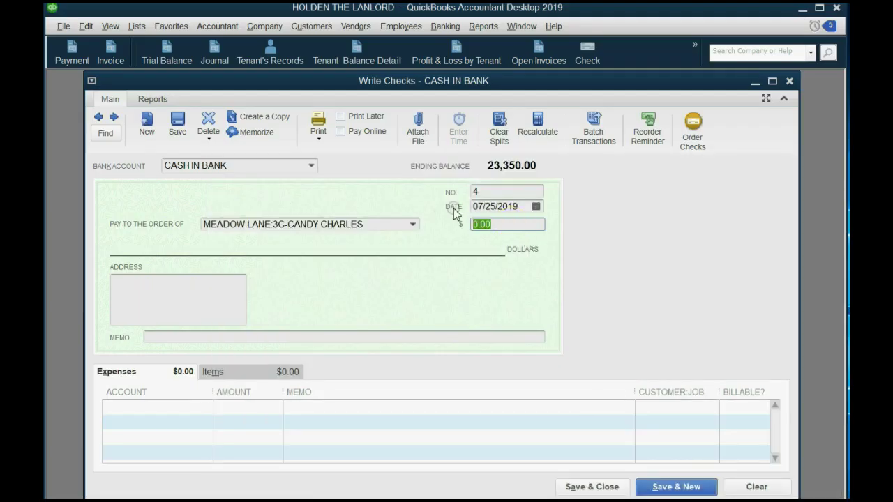
{"action": "type", "text": "1000"}
{"action": "key", "text": "Tab"}
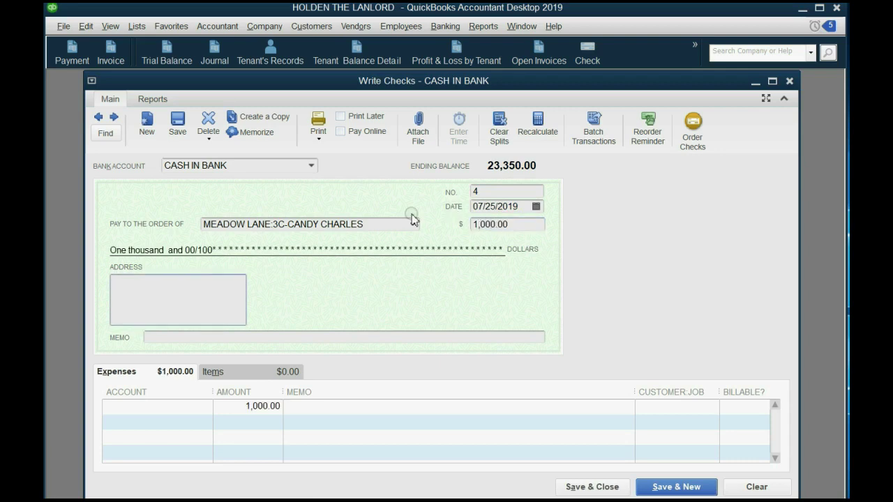
{"action": "left_click", "coordinate": [207, 409]}
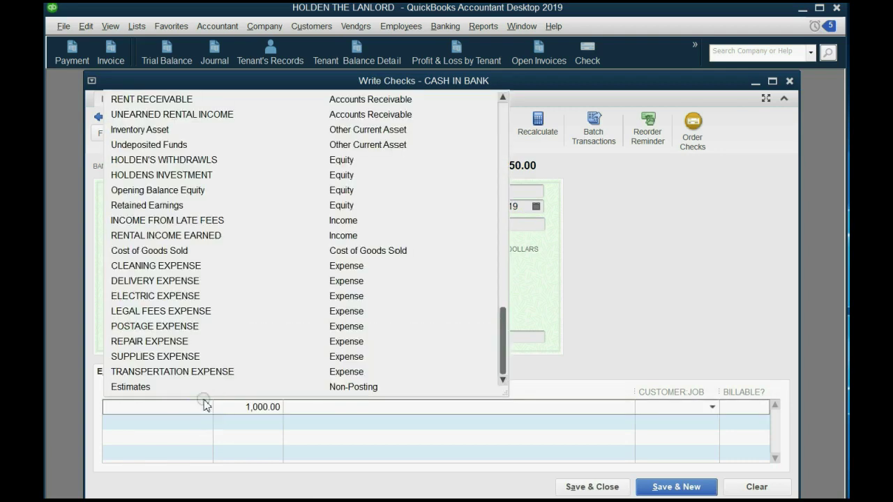
{"action": "left_click", "coordinate": [195, 342]}
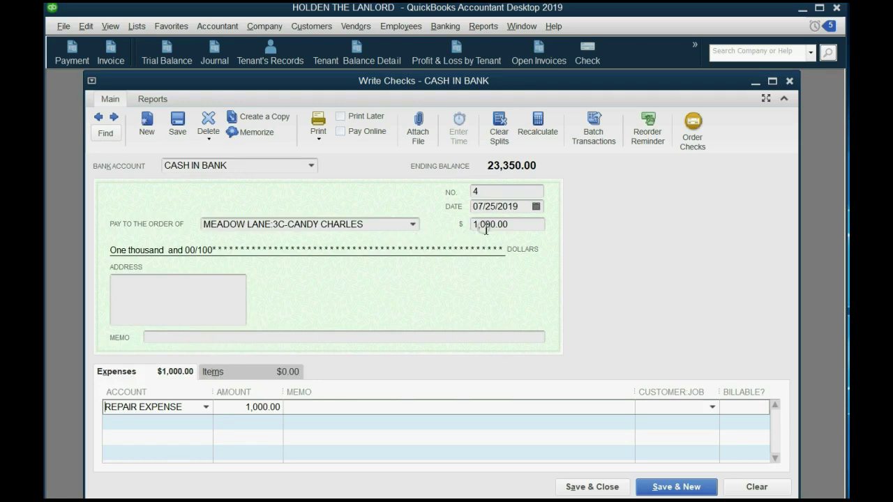
{"action": "left_click", "coordinate": [508, 224]}
{"action": "type", "text": "100"}
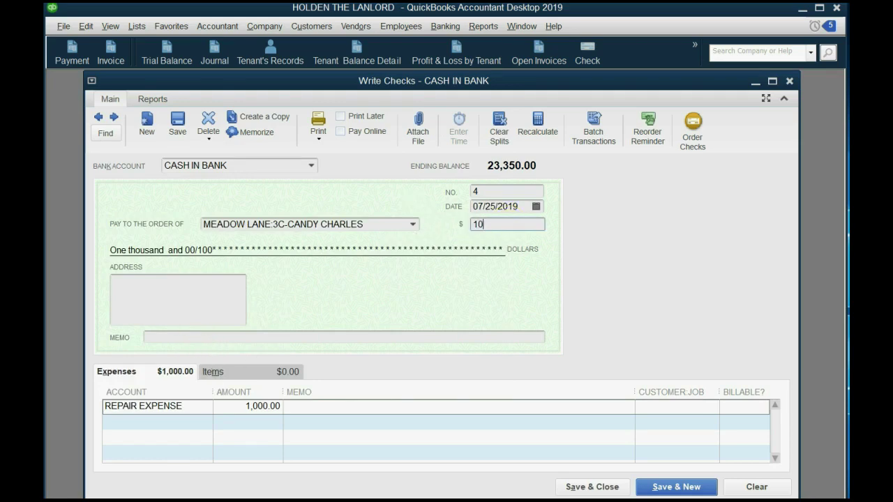
{"action": "key", "text": "Tab"}
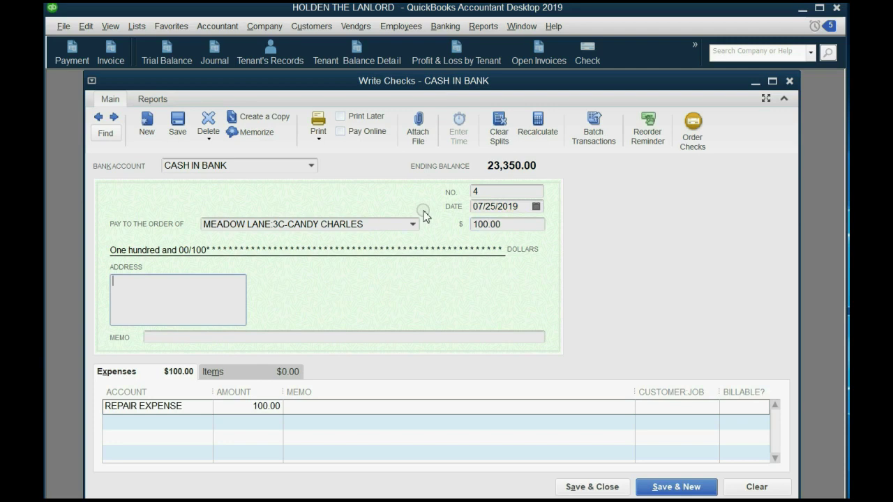
Assign the repair expense line to the MEADOW LANE:3C job so it becomes billable.
{"action": "left_click", "coordinate": [688, 408]}
{"action": "left_click", "coordinate": [713, 408]}
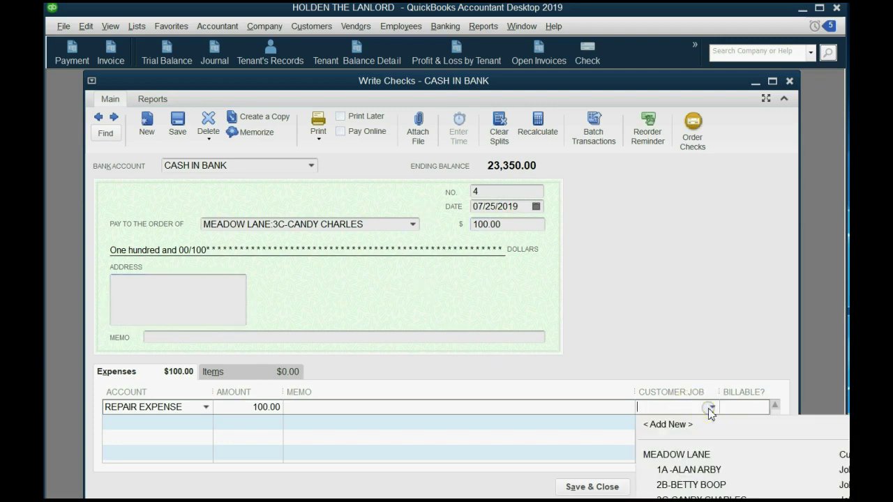
{"action": "left_click", "coordinate": [719, 496]}
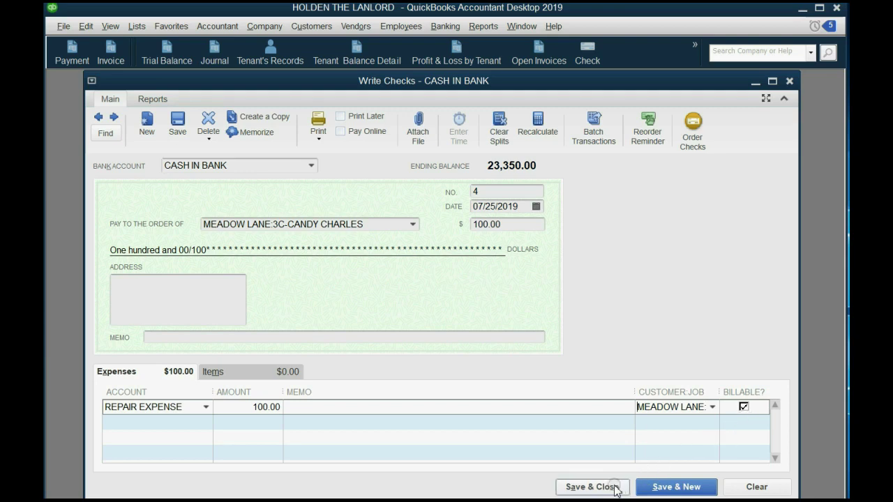
Save check #4 and find 3C's 100.00 repair expense in Profit & Loss by Tenant.
{"action": "left_click", "coordinate": [616, 488]}
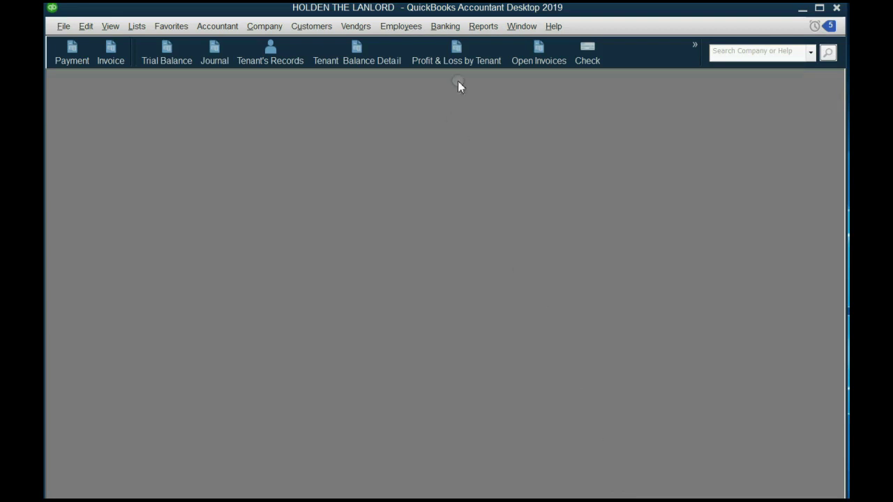
{"action": "left_click", "coordinate": [460, 50]}
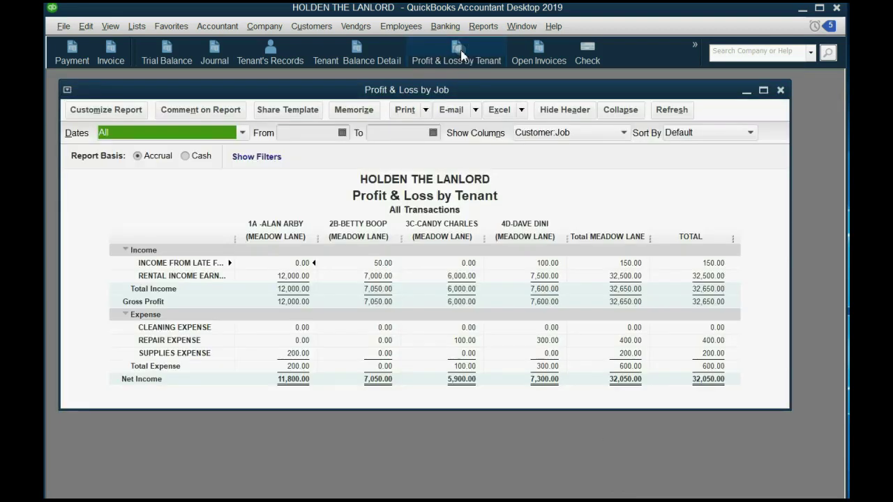
{"action": "left_click", "coordinate": [474, 340]}
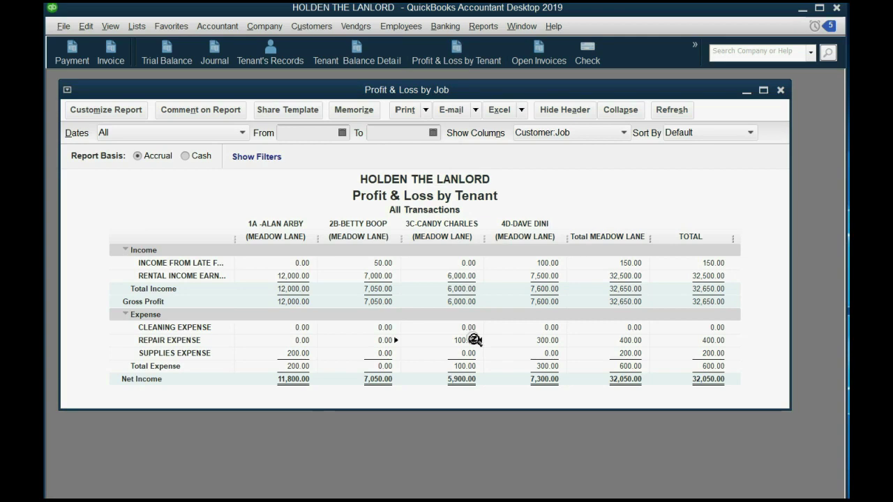
Reveal the slide bullet about billing the repair on a separate July 26 invoice.
{"action": "key", "text": "alt+Tab"}
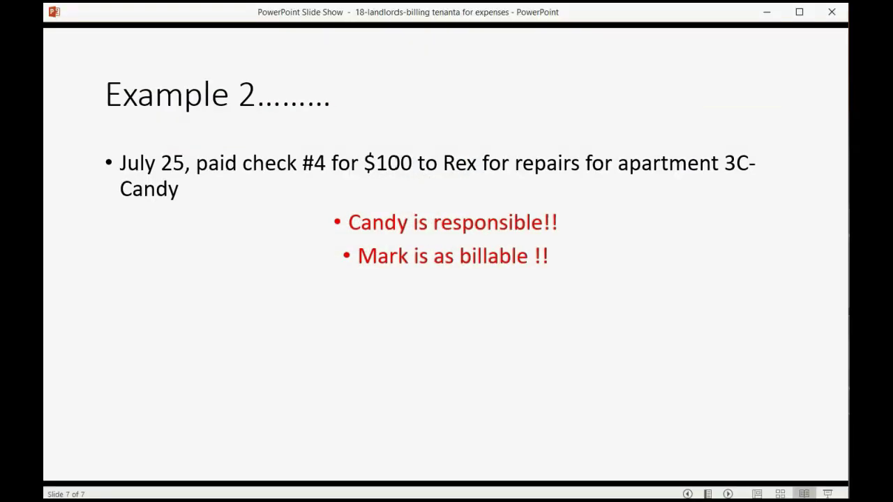
{"action": "left_click", "coordinate": [536, 355]}
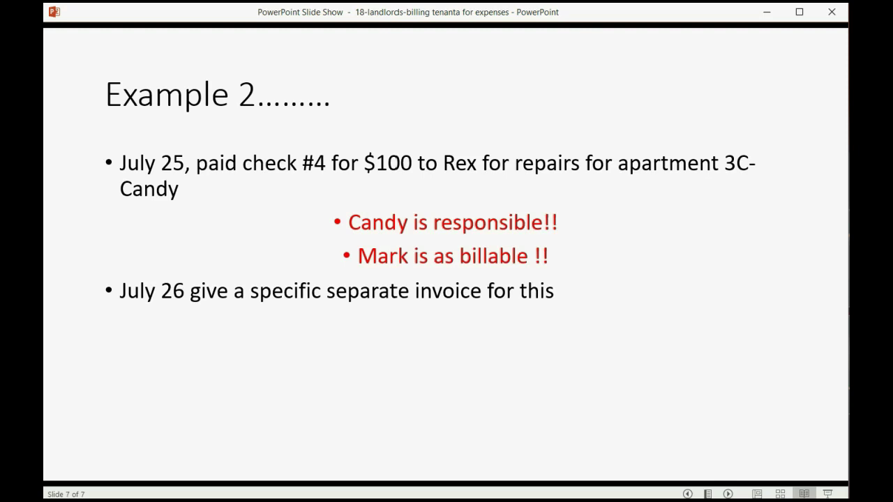
{"action": "key", "text": "alt+Tab"}
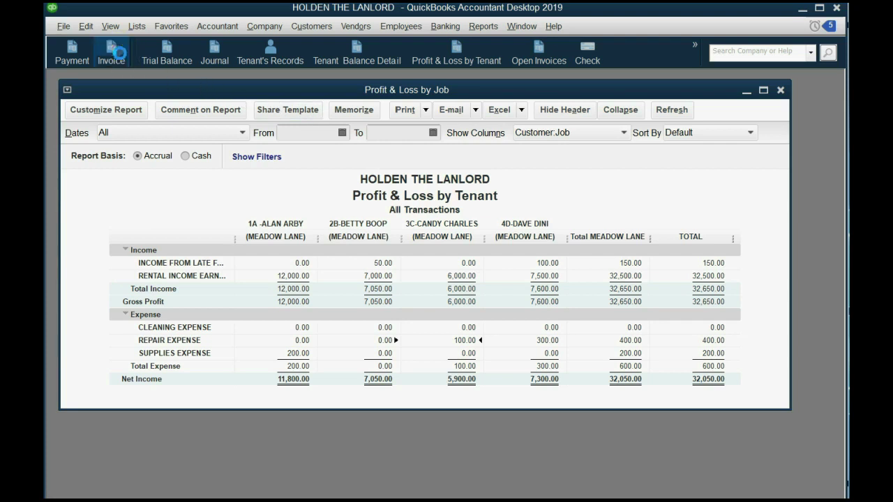
Start invoice #15 dated 07/26/2019 for tenant MEADOW LANE:3C.
{"action": "left_click", "coordinate": [110, 52]}
{"action": "left_click", "coordinate": [531, 216]}
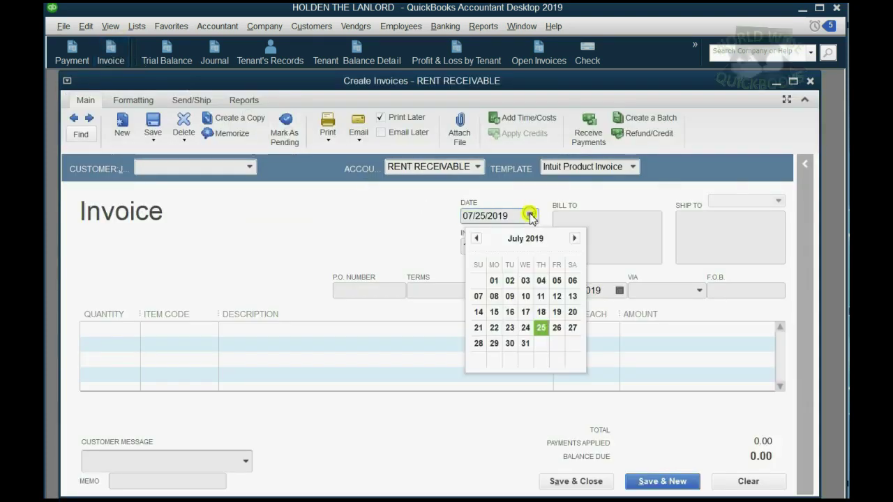
{"action": "left_click", "coordinate": [556, 327]}
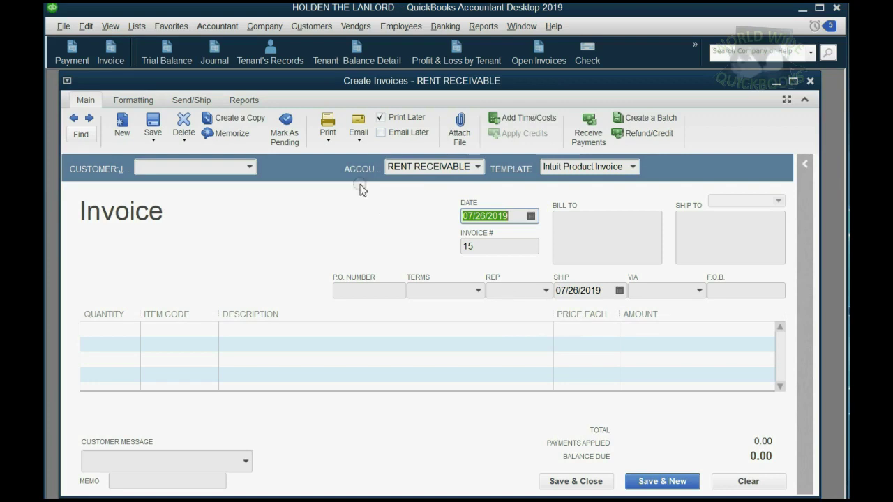
{"action": "left_click", "coordinate": [249, 168]}
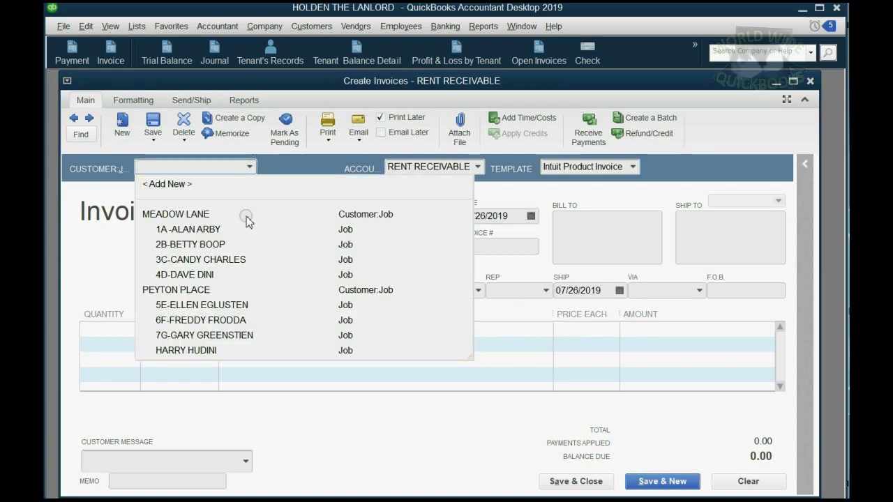
{"action": "left_click", "coordinate": [237, 260]}
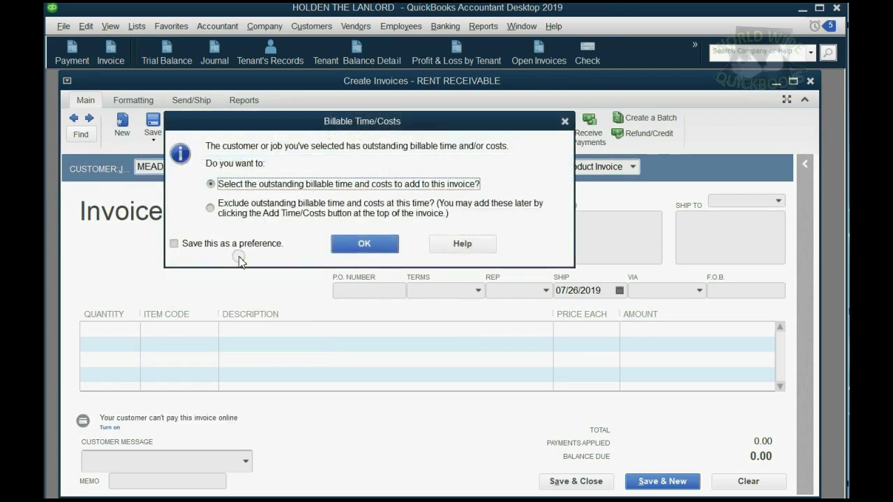
Add the 100.00 billable repair expense from the Expenses tab to the invoice.
{"action": "left_click", "coordinate": [364, 245]}
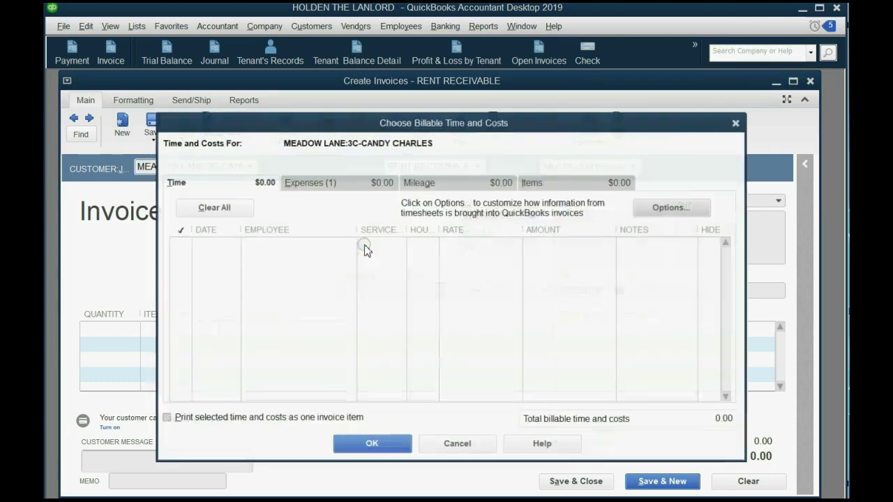
{"action": "left_click", "coordinate": [347, 185]}
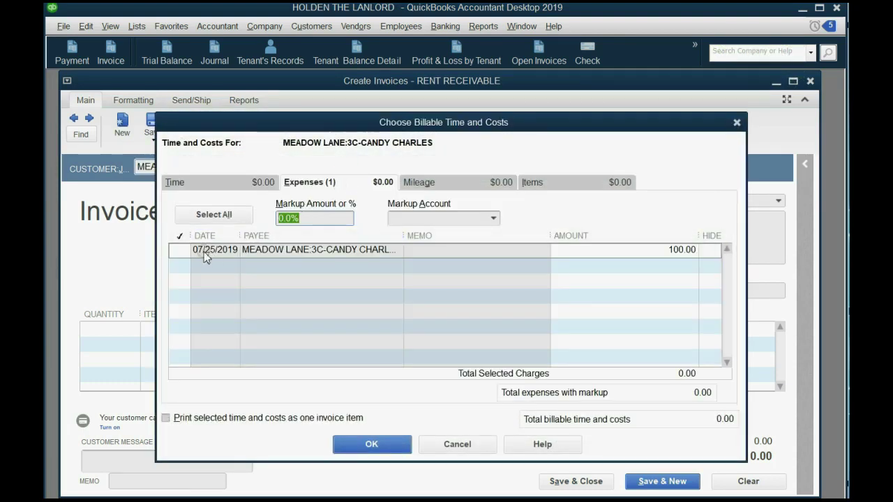
{"action": "left_click", "coordinate": [180, 251]}
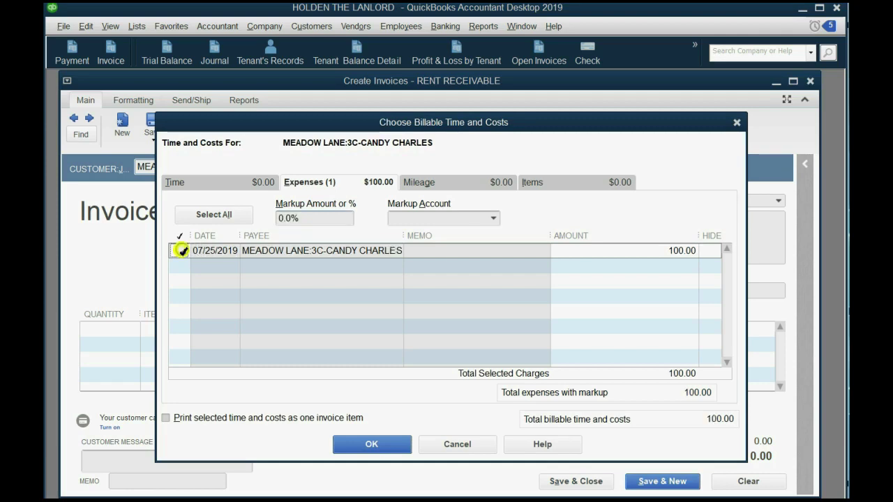
{"action": "left_click", "coordinate": [358, 448]}
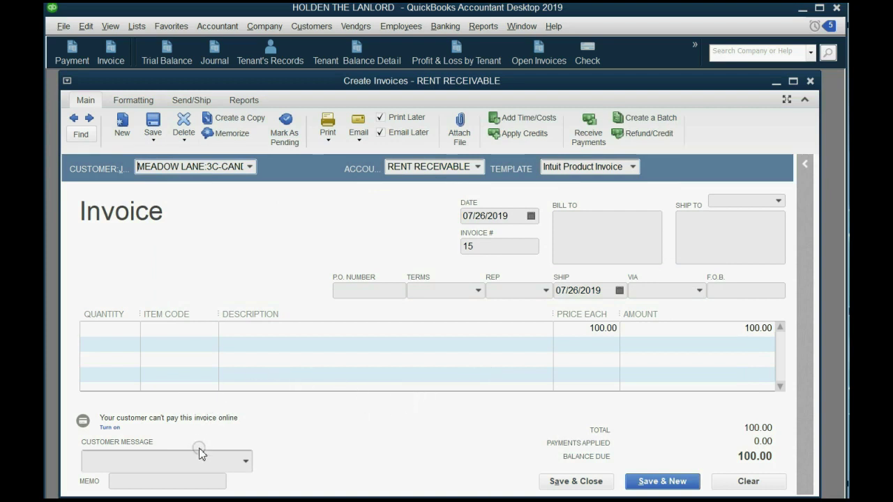
Enter memo 'repairs' and line description 'repair', and uncheck Email Later.
{"action": "left_click", "coordinate": [178, 487]}
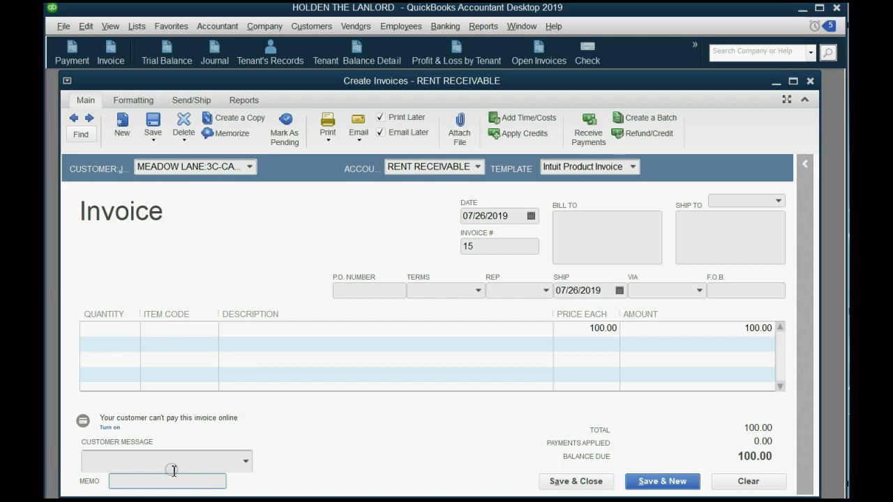
{"action": "type", "text": "repairs"}
{"action": "left_click", "coordinate": [271, 330]}
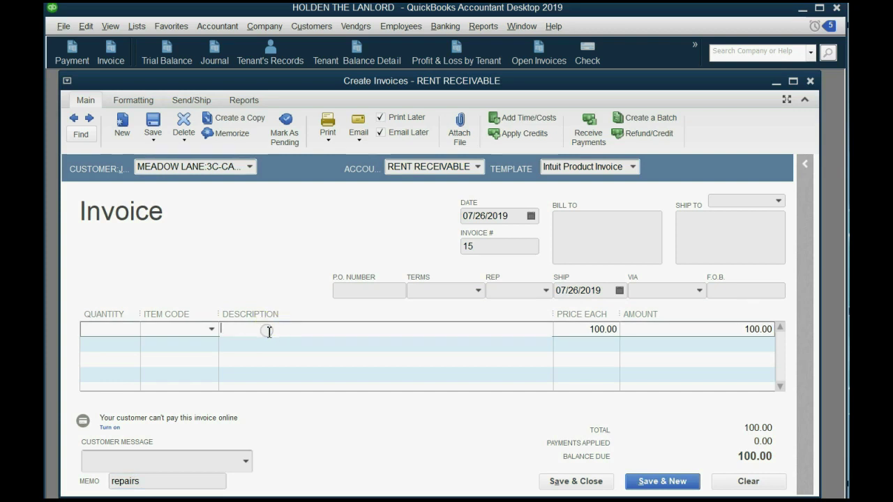
{"action": "type", "text": "repair"}
{"action": "left_click", "coordinate": [380, 133]}
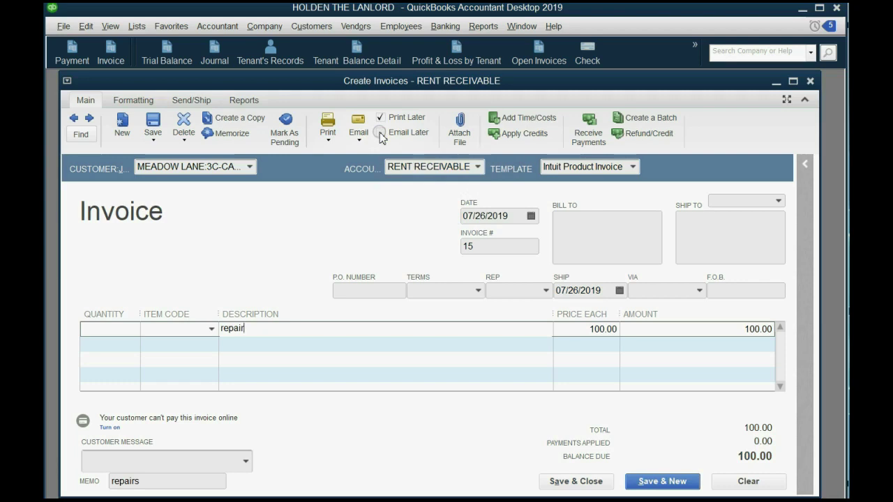
Save and close invoice #15.
{"action": "left_click", "coordinate": [591, 482]}
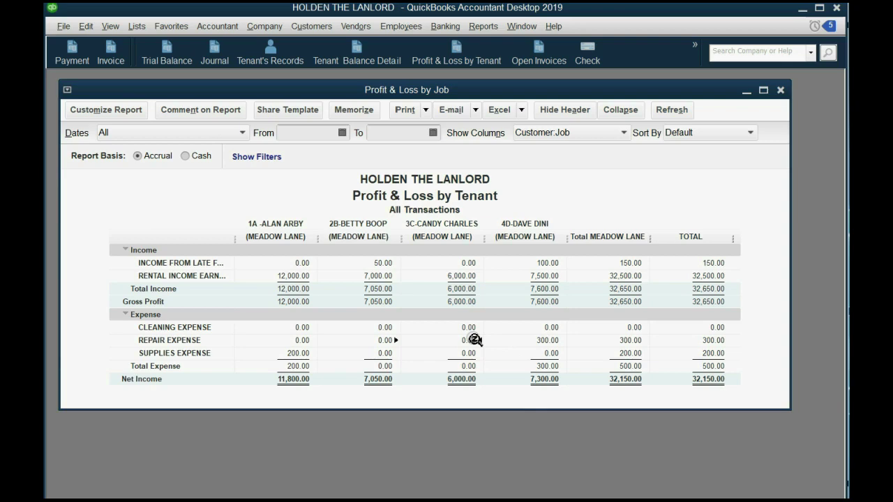
Open Tenant Balance Detail and locate 3C's 07/26/2019 invoice 15 for 100.00.
{"action": "left_click", "coordinate": [369, 63]}
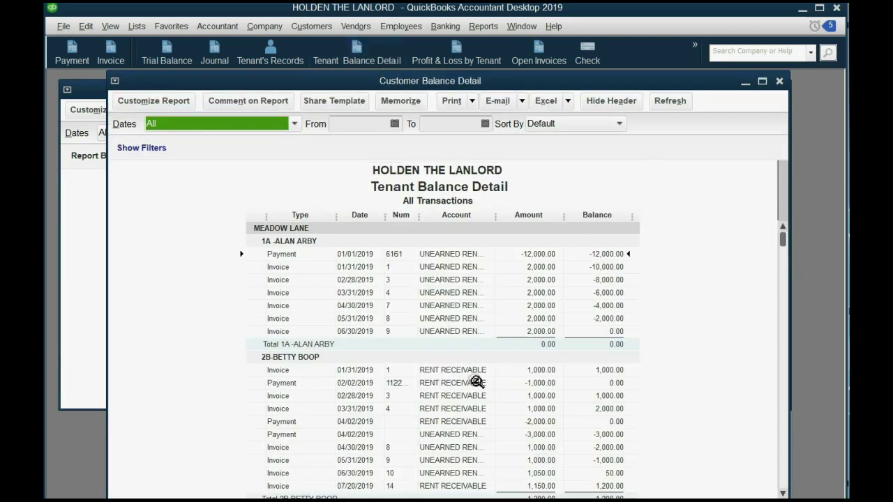
{"action": "scroll", "coordinate": [476, 382], "scroll_direction": "down", "scroll_amount": 5}
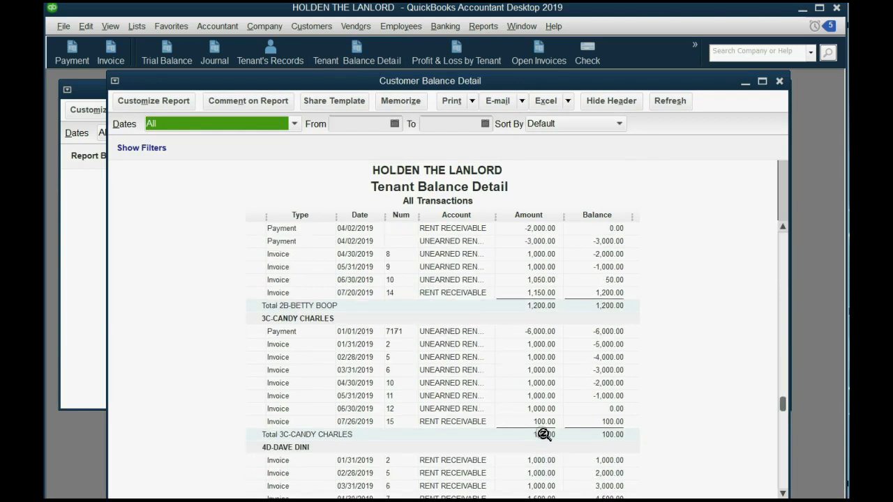
{"action": "left_click", "coordinate": [542, 423]}
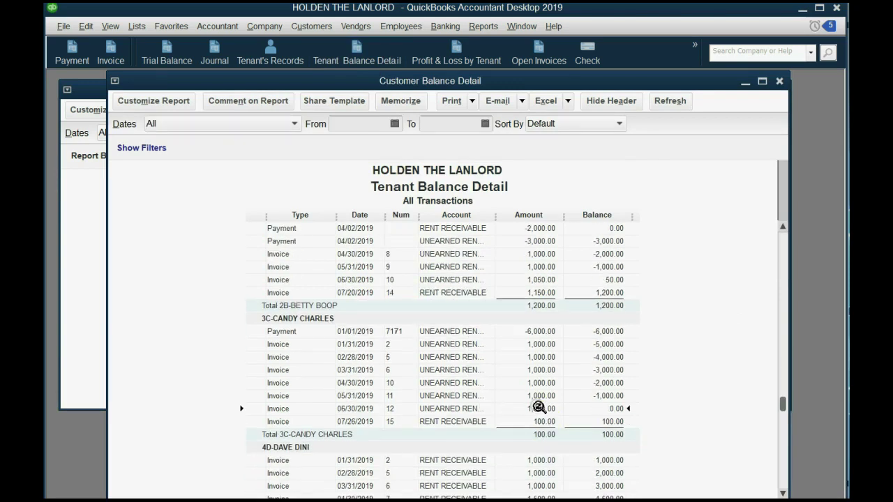
{"action": "left_click", "coordinate": [539, 422]}
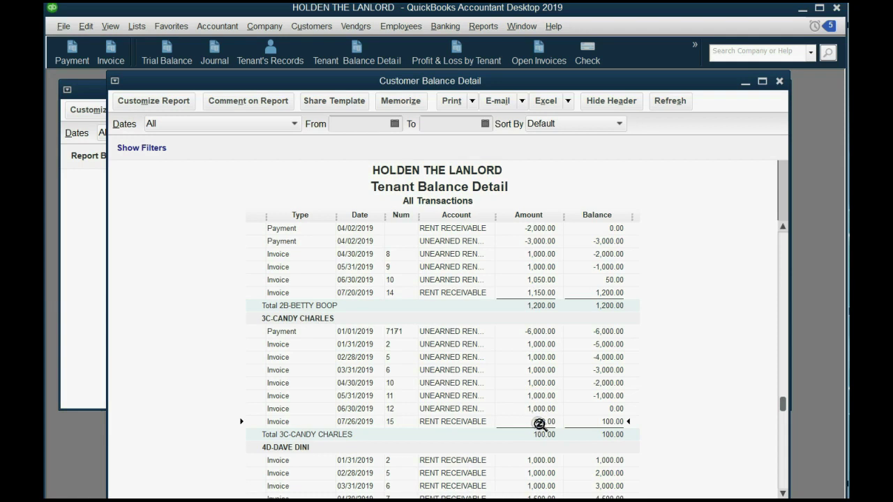